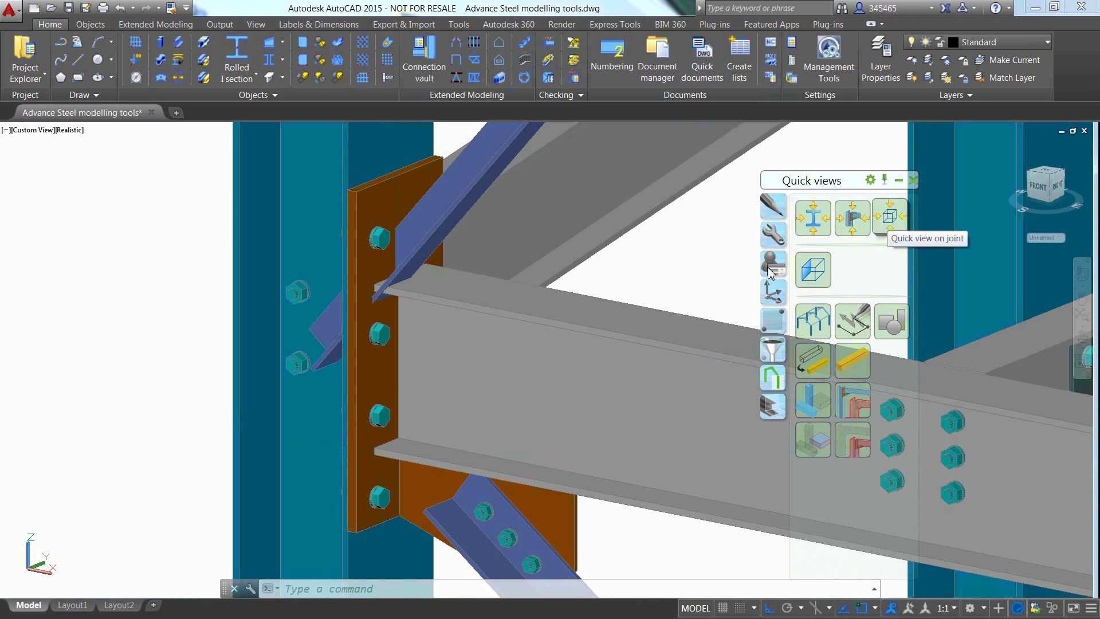
Quick-view the end plate along its CS axis in three viewports, widening the left viewport
click(889, 227)
click(373, 403)
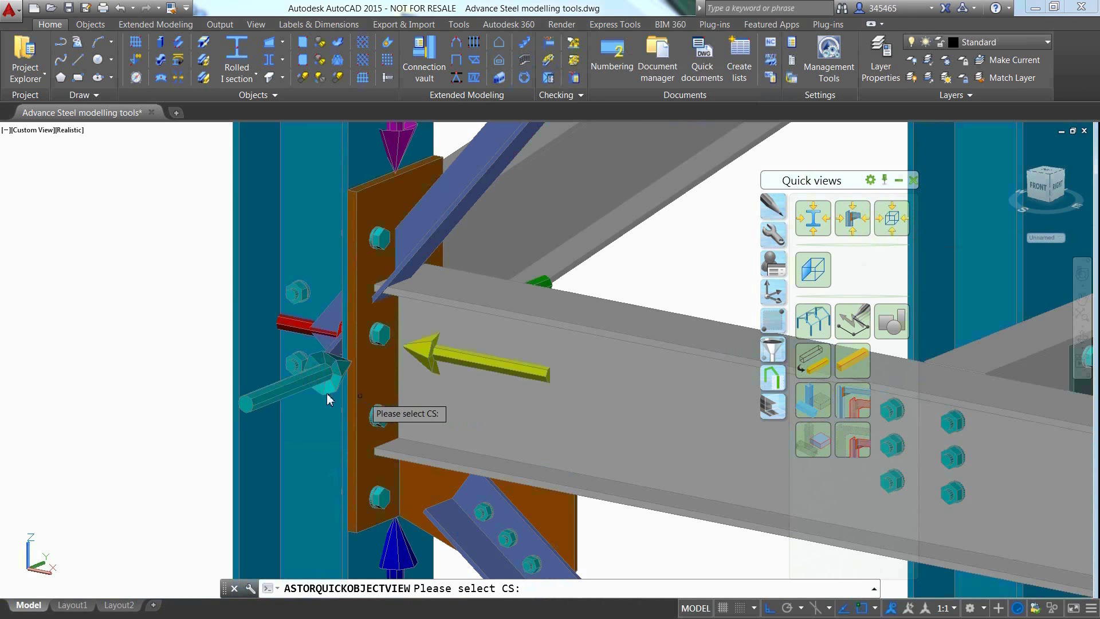
click(276, 394)
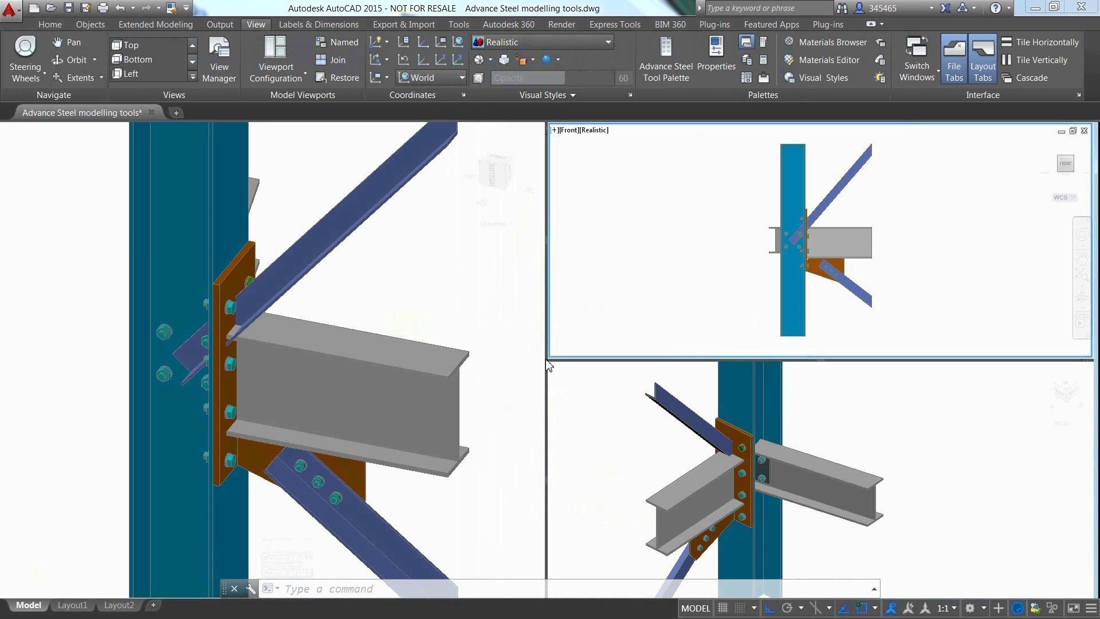
drag(555, 368, 727, 361)
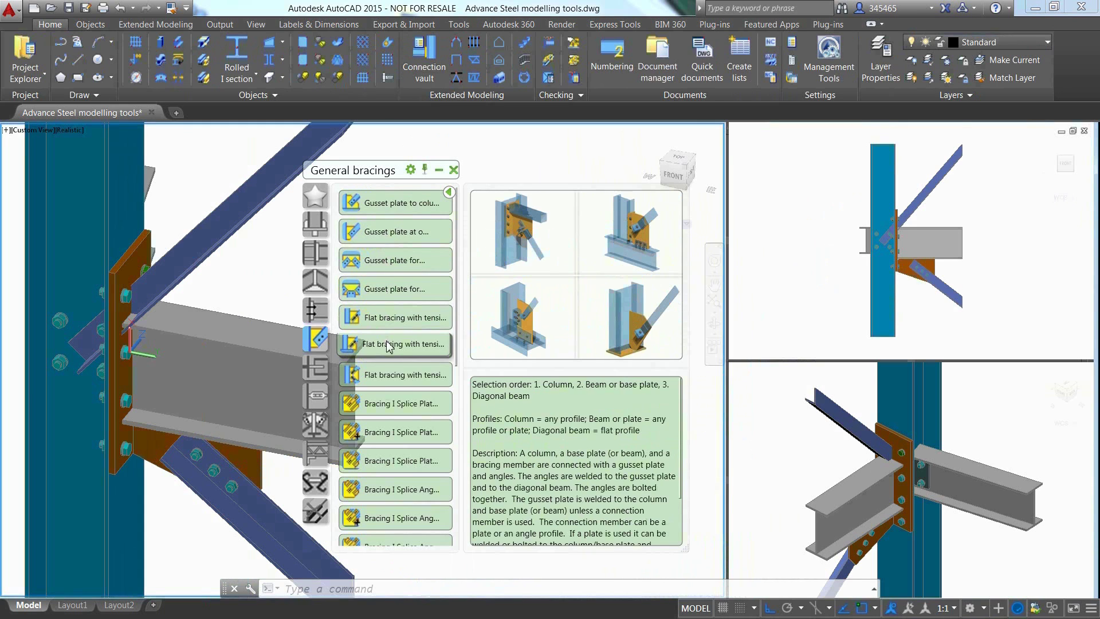
Add a Gusset plate to column connection between the end plate and the diagonal brace
click(395, 202)
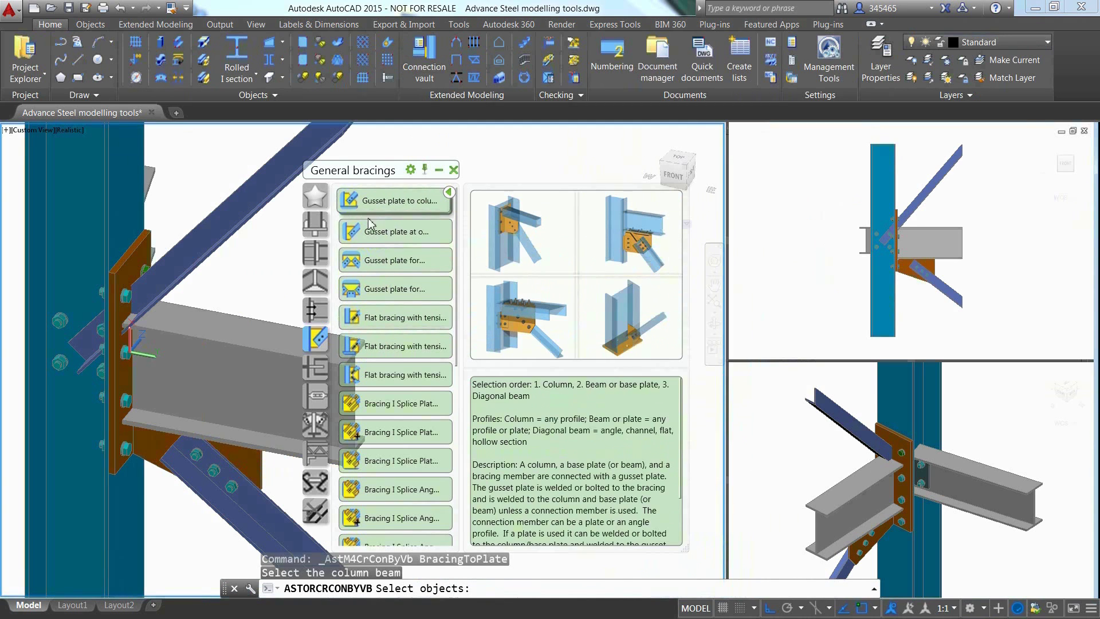
click(133, 252)
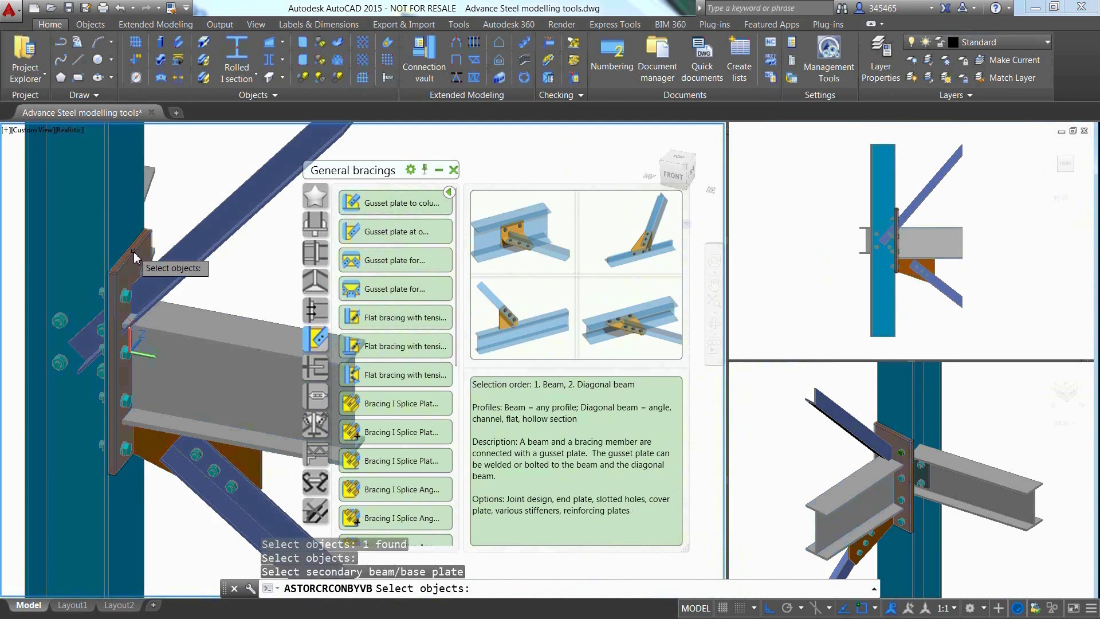
key(Return)
click(194, 246)
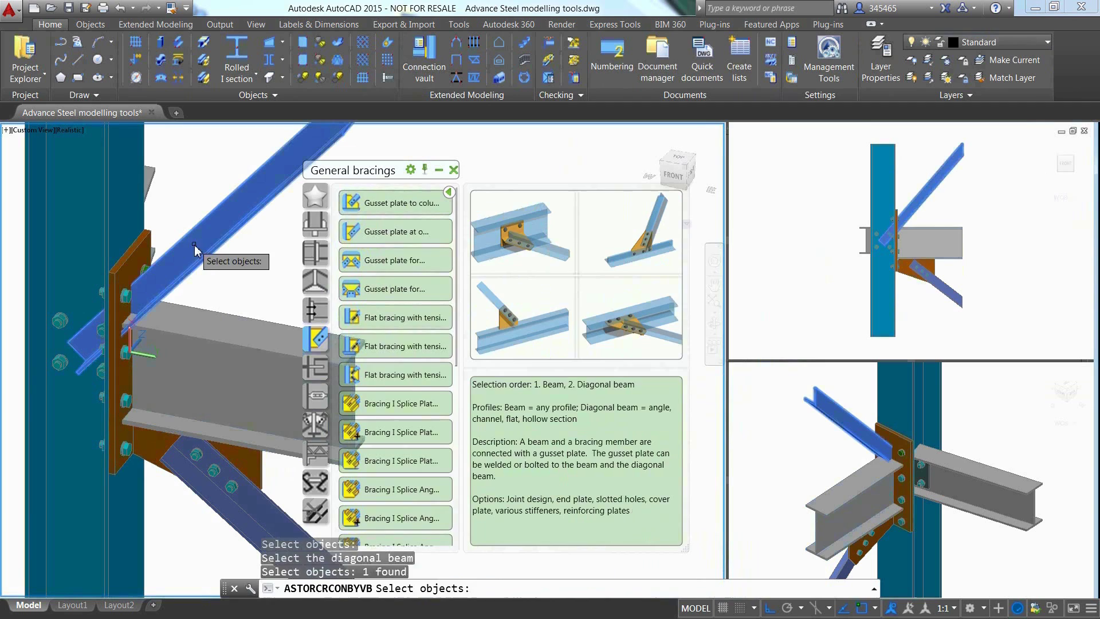
key(Return)
Set Number of bolts along to 4 on the Bolts in diagonal tab and close the dialog
click(319, 404)
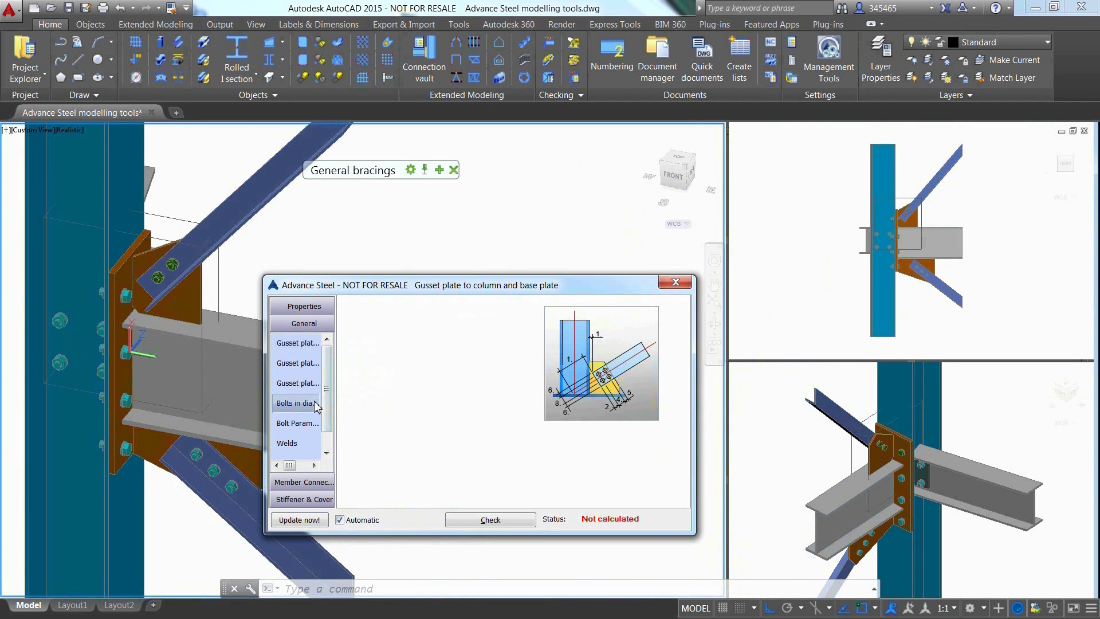
double_click(478, 362)
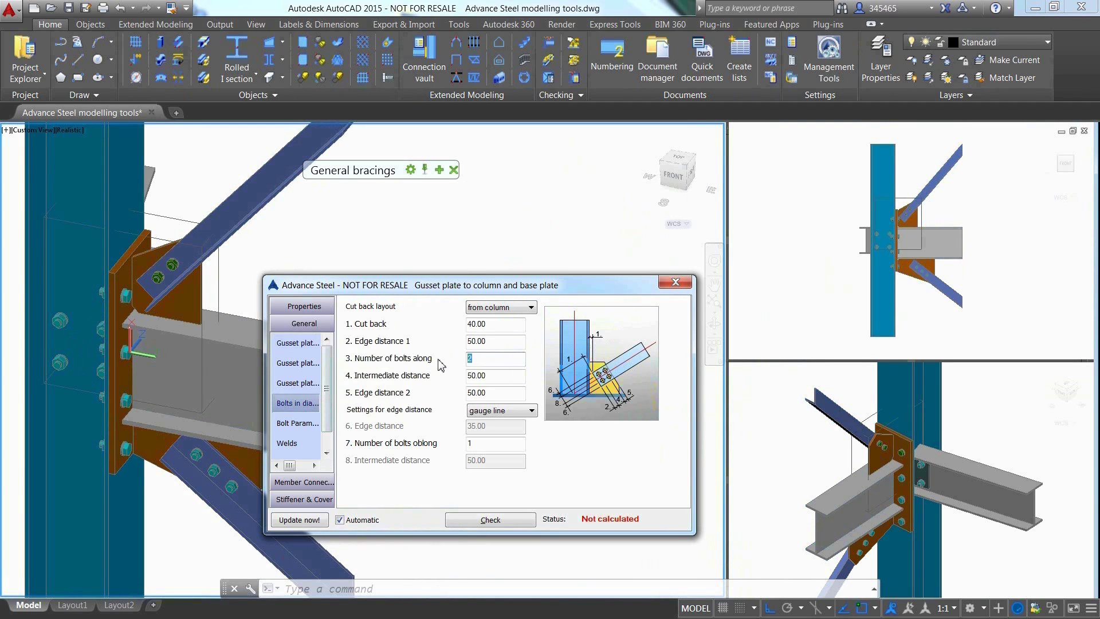
double_click(483, 358)
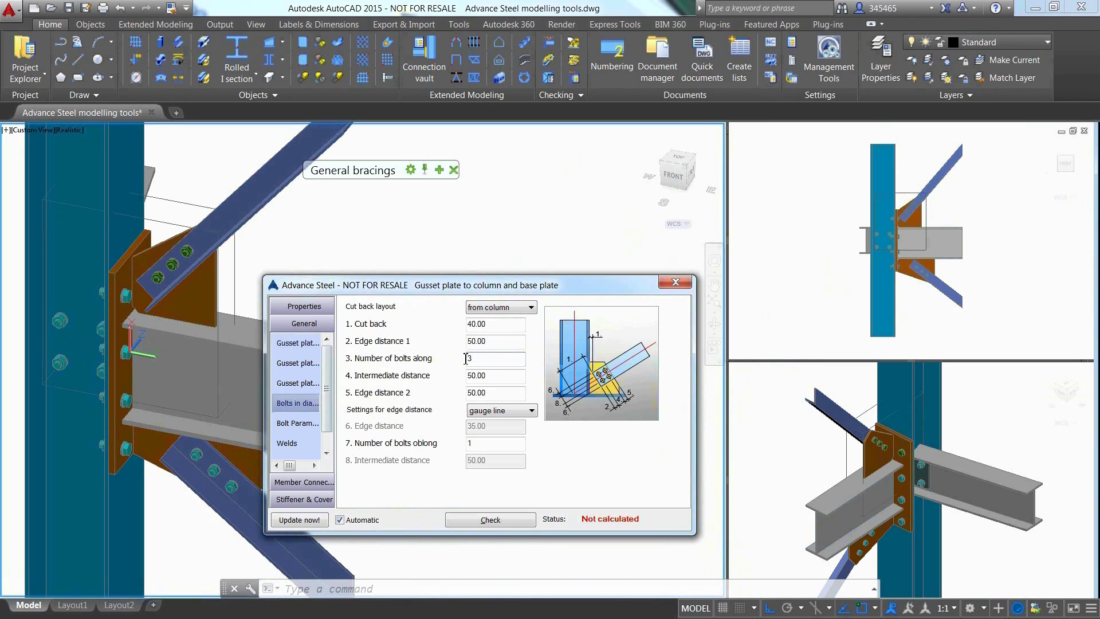
key(Return)
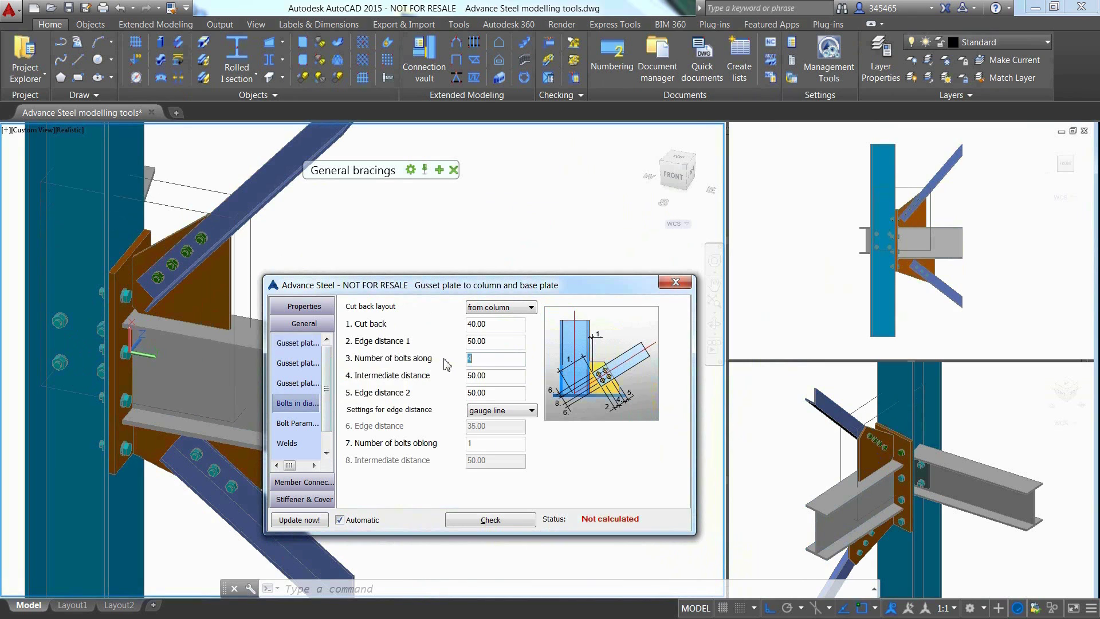
click(675, 282)
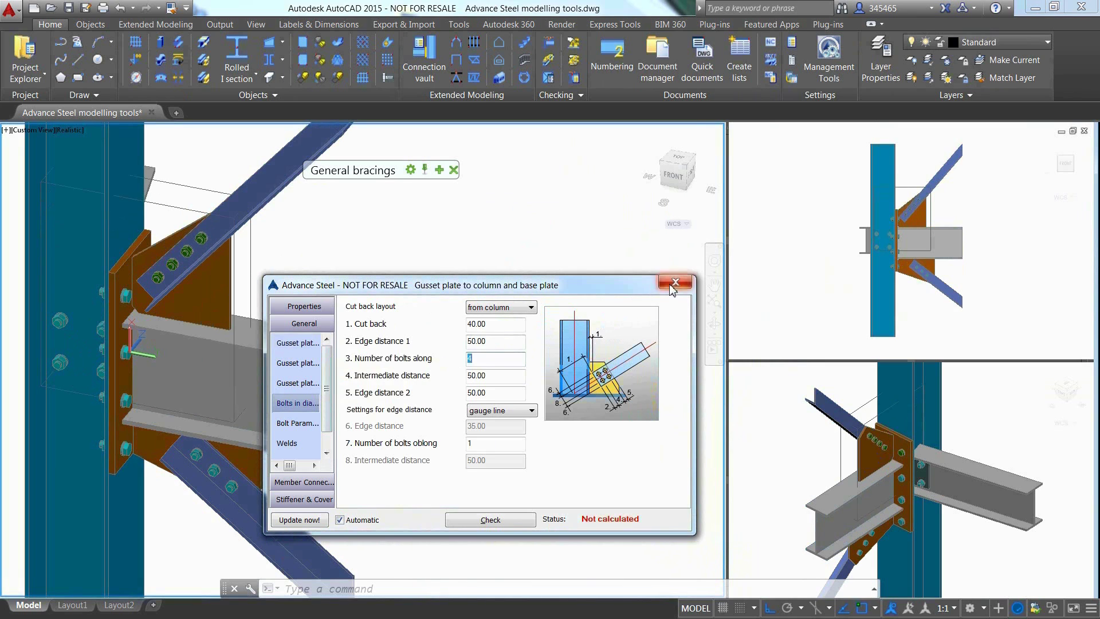
Select the four platform edge beams to carry a railing
shift+middle_drag(501, 331, 454, 326)
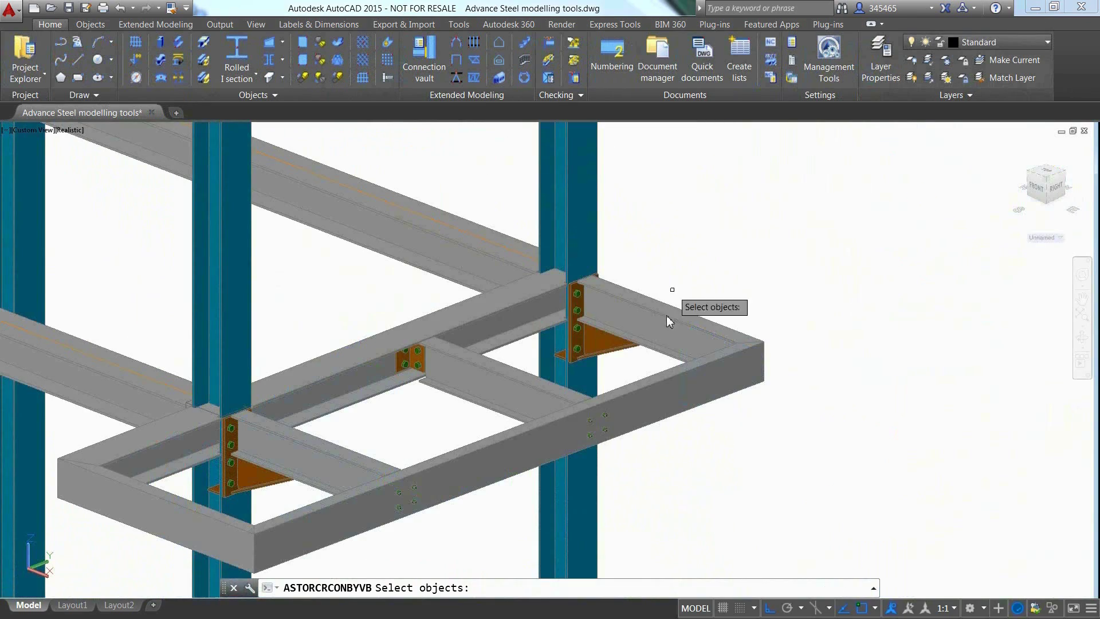
click(669, 324)
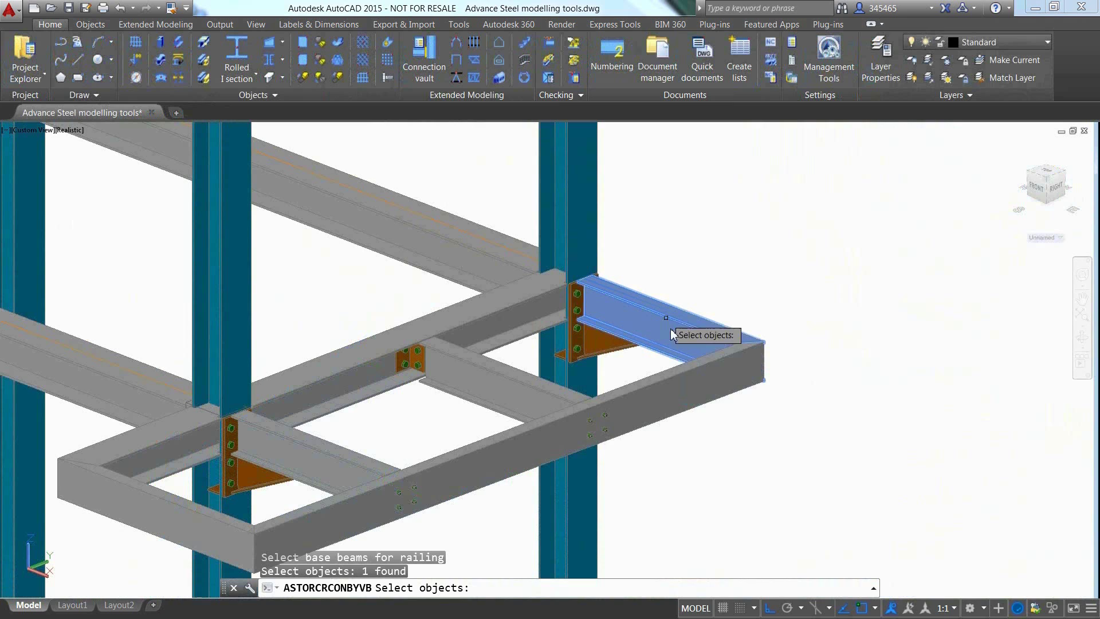
click(673, 387)
click(161, 533)
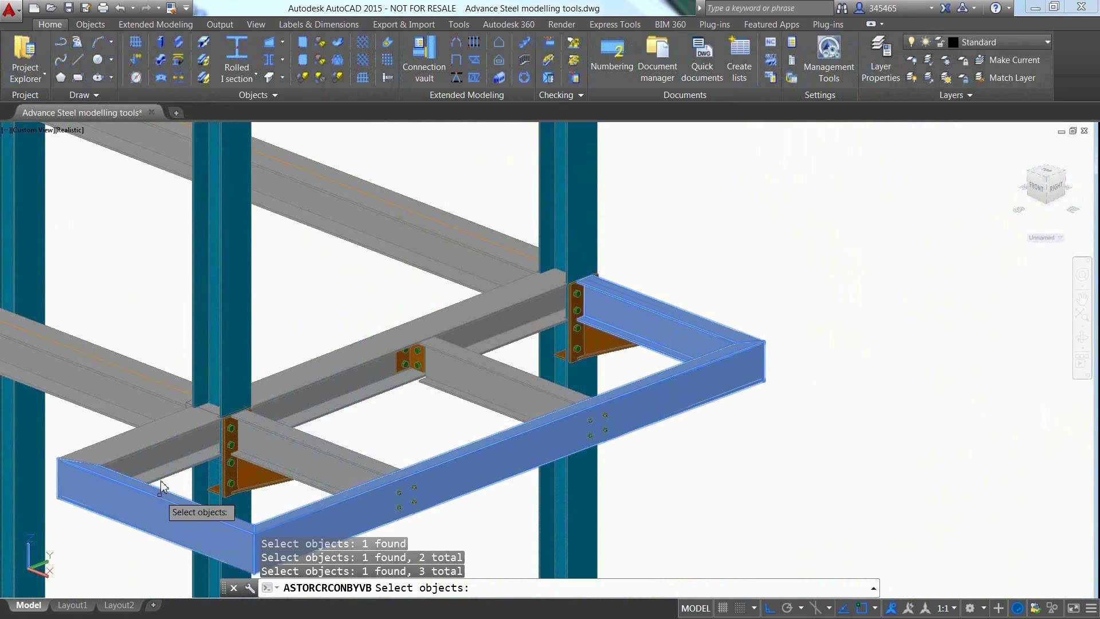
click(155, 455)
Create the railing with a kick rail and Knee handrail connections
key(Return)
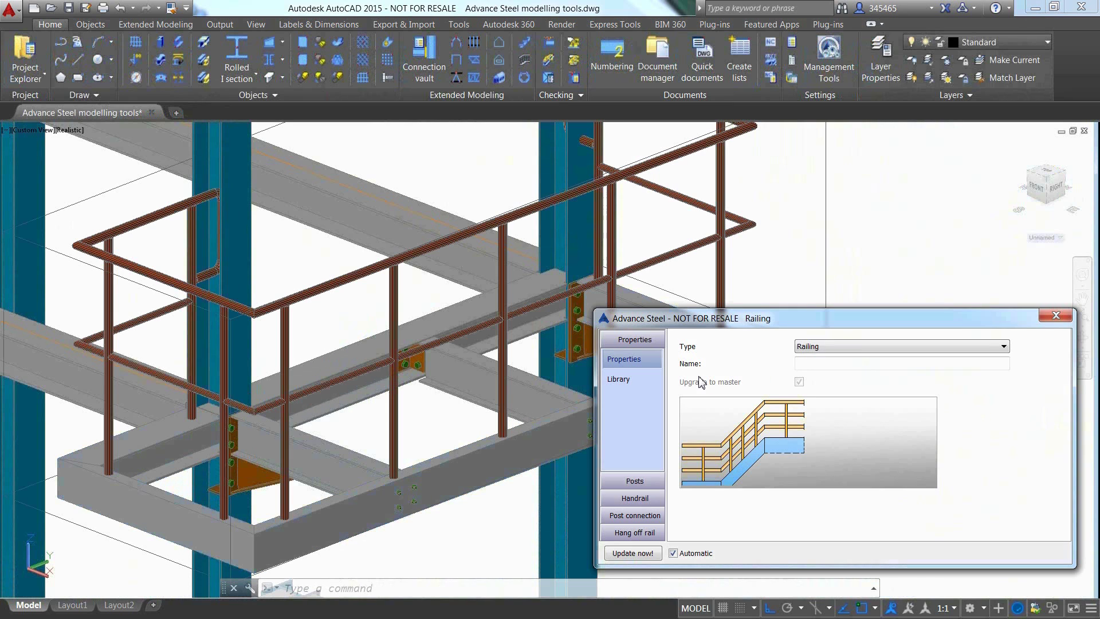
click(635, 497)
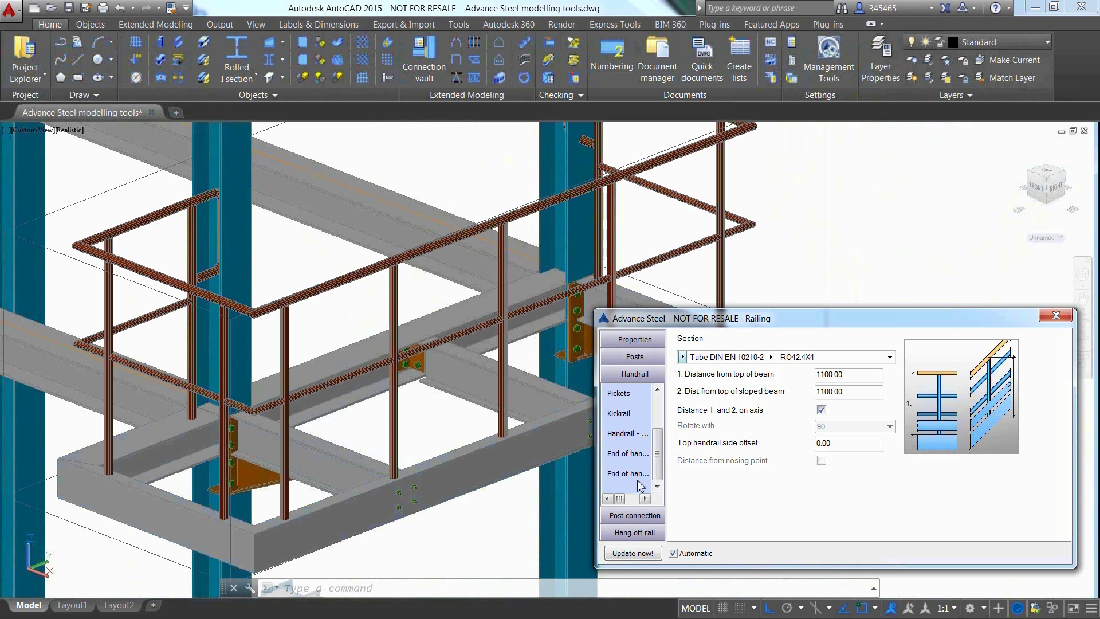
click(623, 413)
click(820, 342)
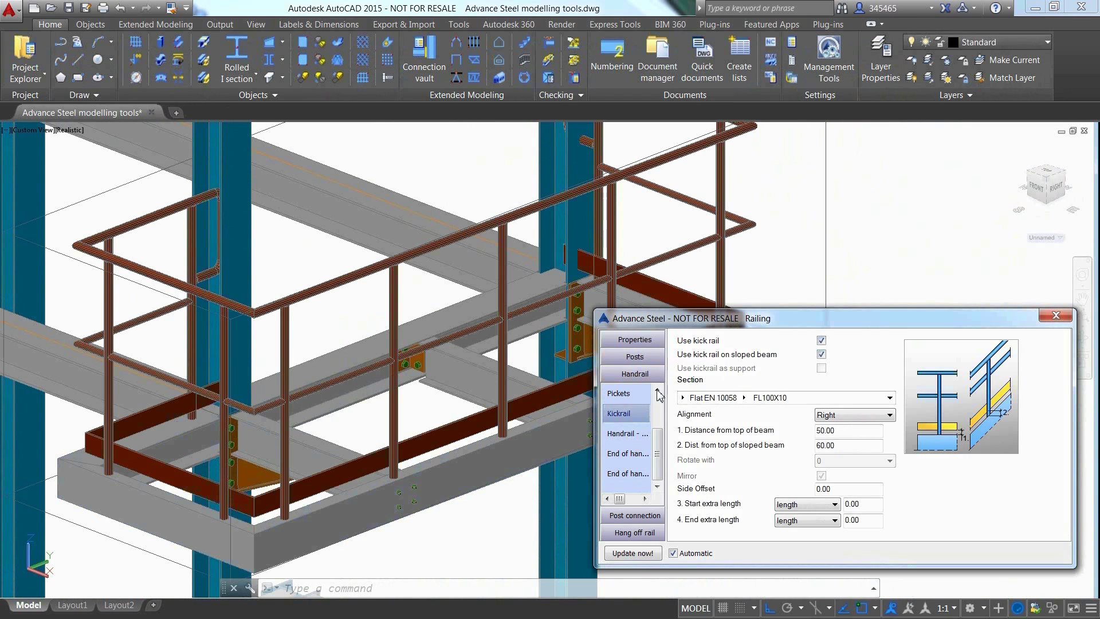
click(626, 433)
click(837, 343)
click(830, 355)
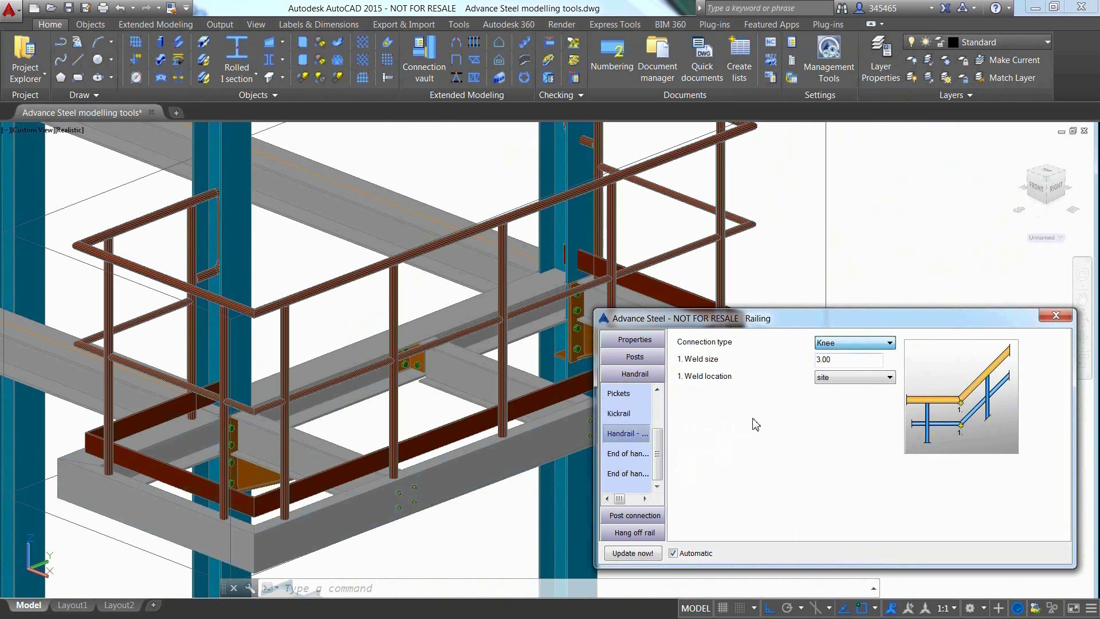
Set post connections to Plate with weld and apply the Railing on the top library preset
click(650, 517)
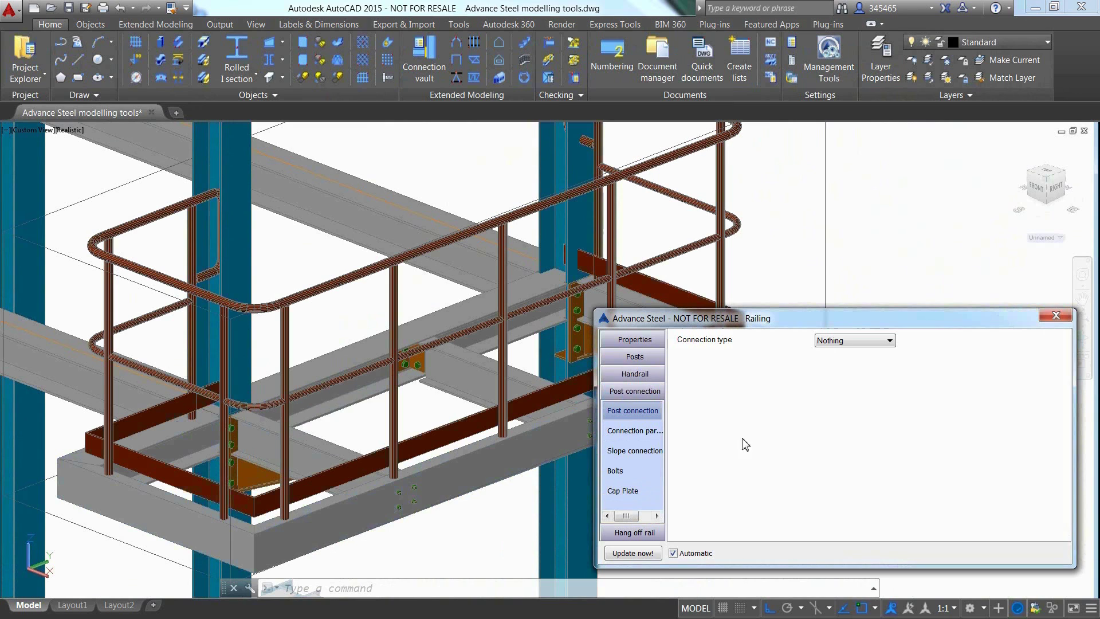
click(850, 341)
click(842, 379)
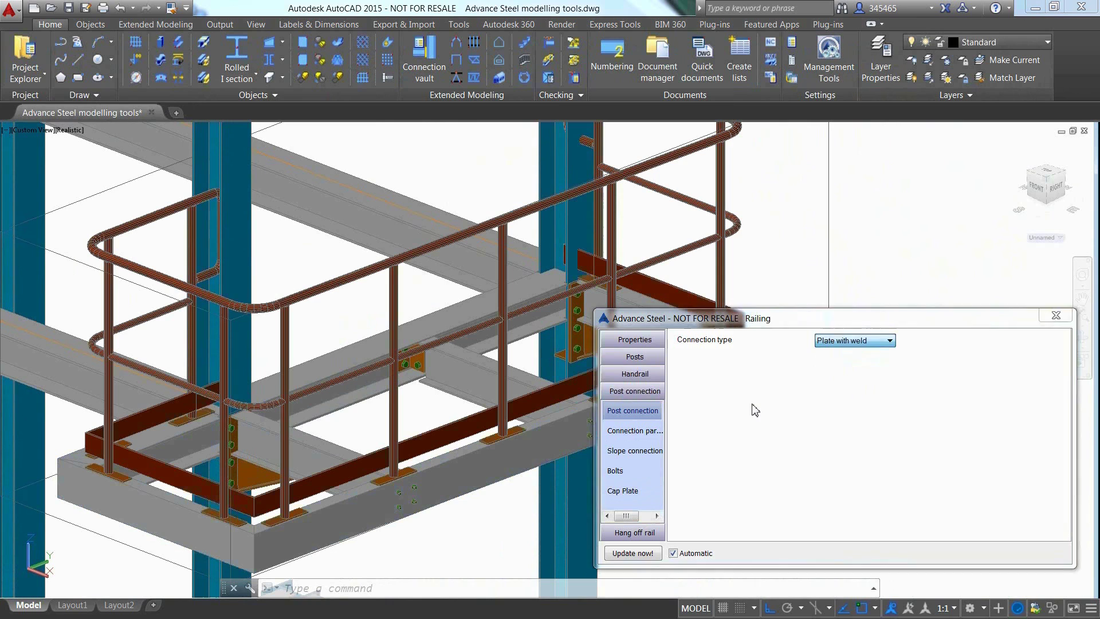
click(645, 342)
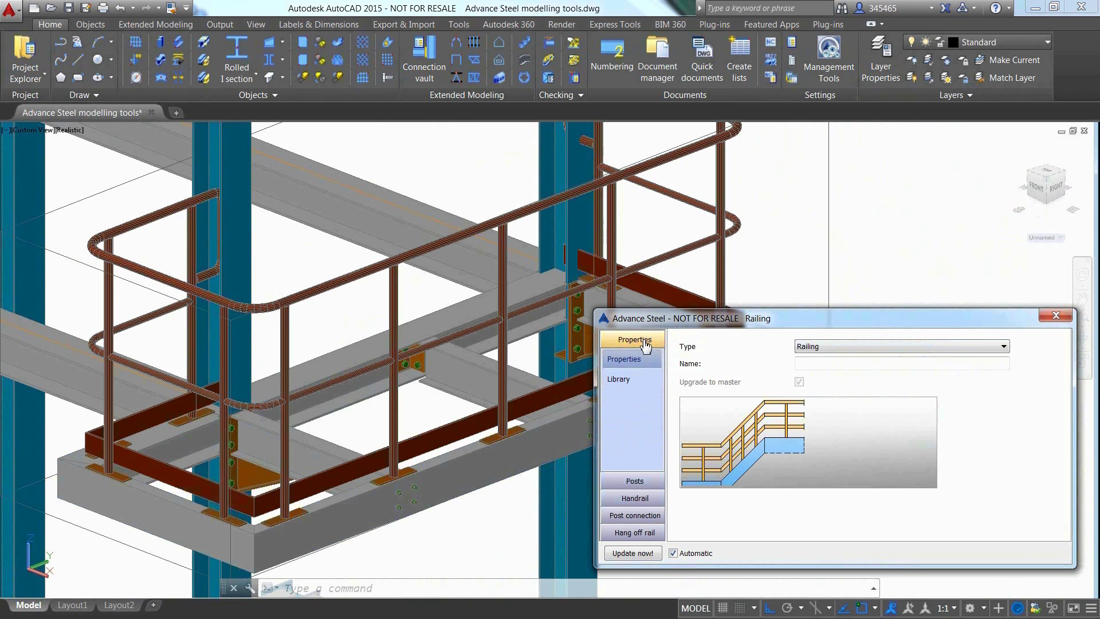
click(628, 379)
click(740, 401)
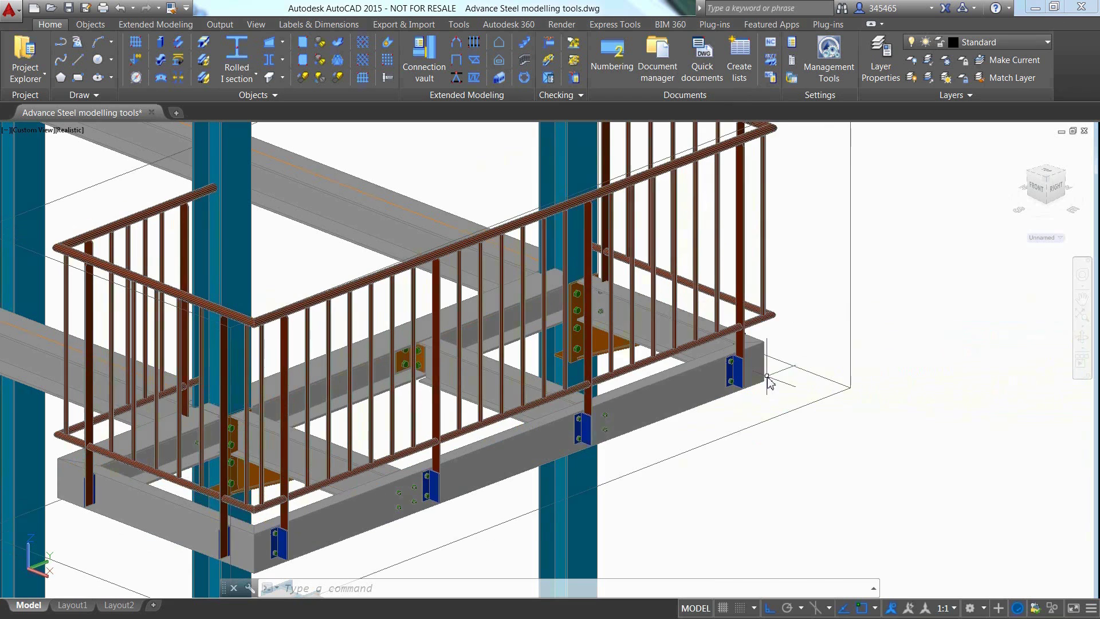
Stretch the front platform beam's end about 1021 mm to the right
click(764, 377)
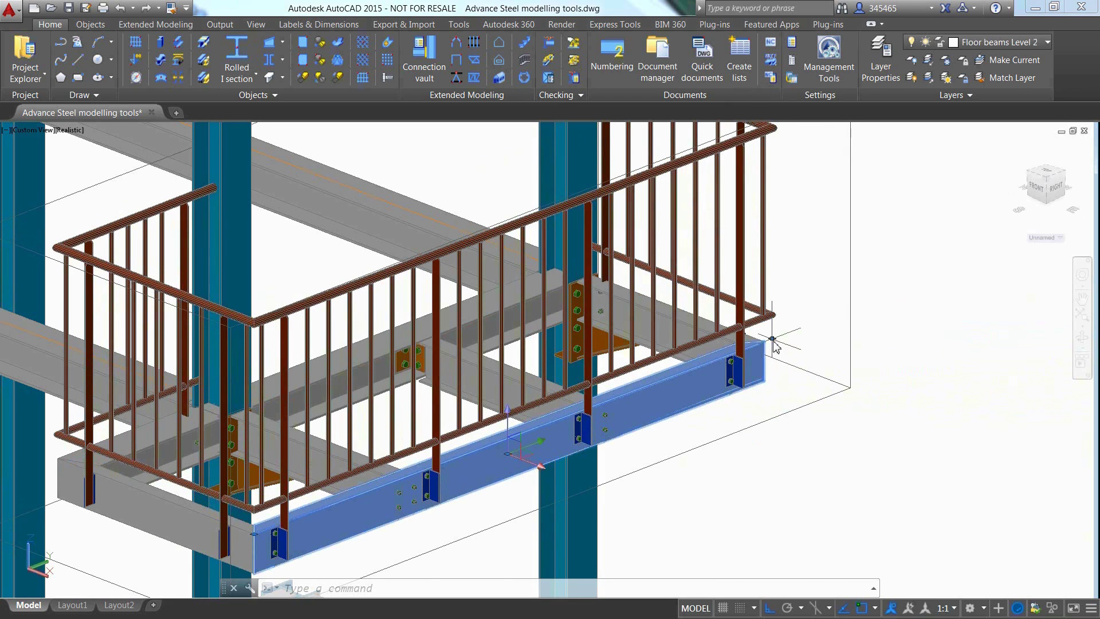
click(772, 338)
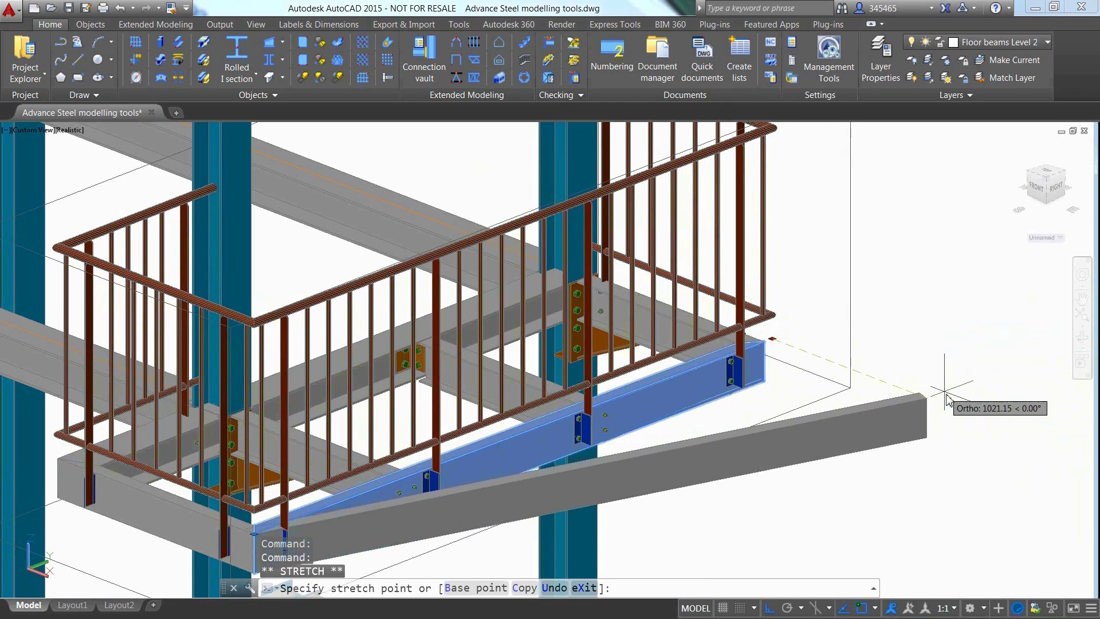
click(946, 399)
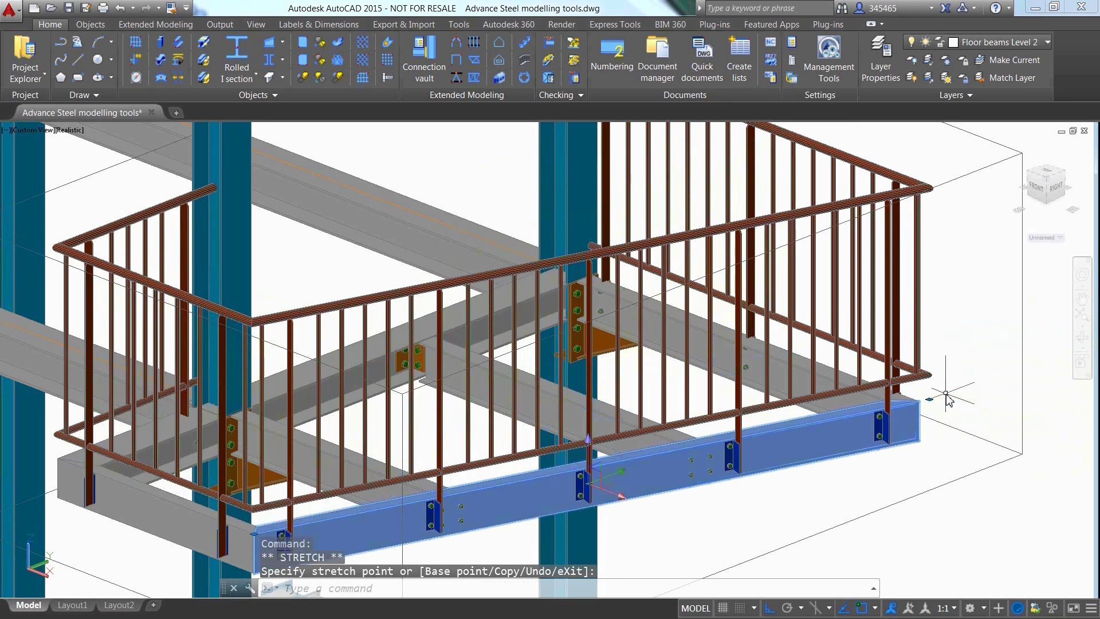
key(Escape)
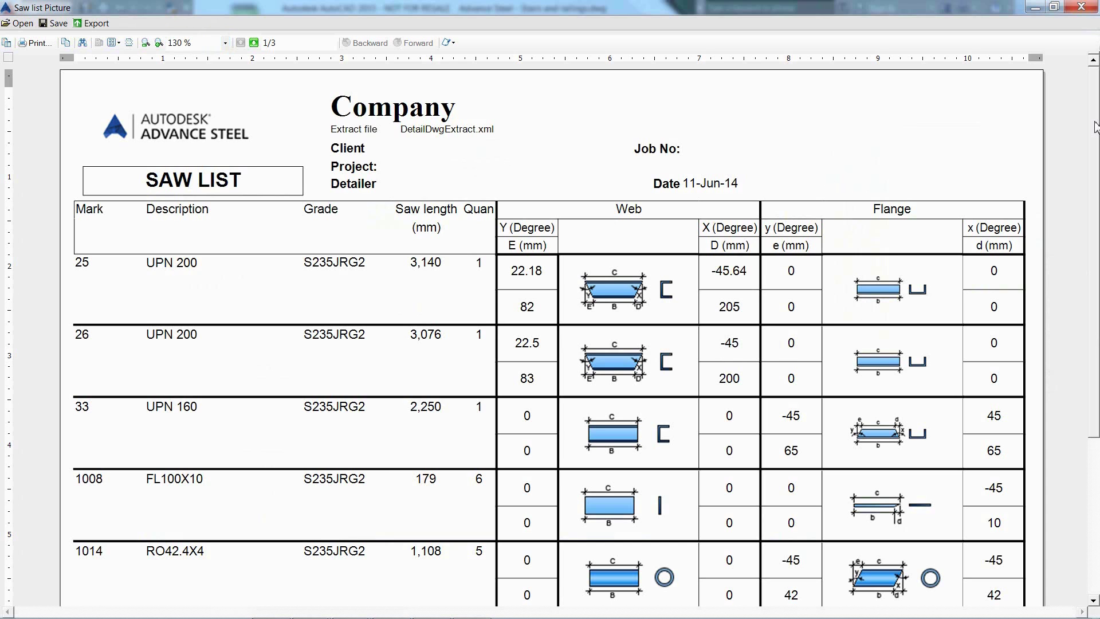
Scroll down the Saw list report to see the remaining FL100X10 parts
drag(1094, 126, 1096, 236)
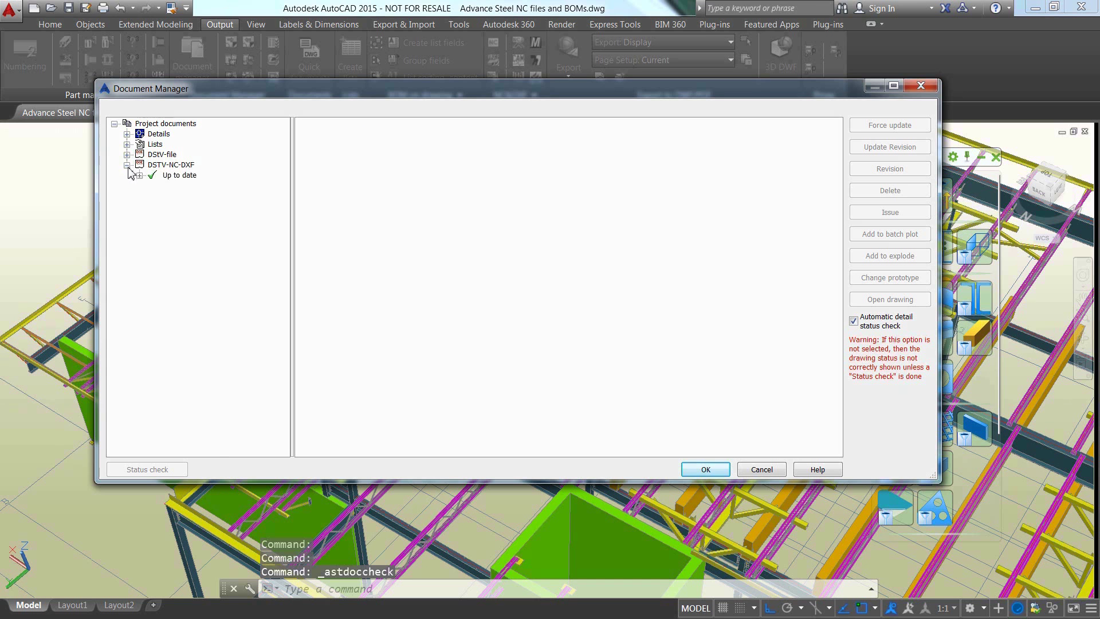
Preview the DXF outlines of plates pk1003, pm1002, po1002 and pq1002
click(139, 177)
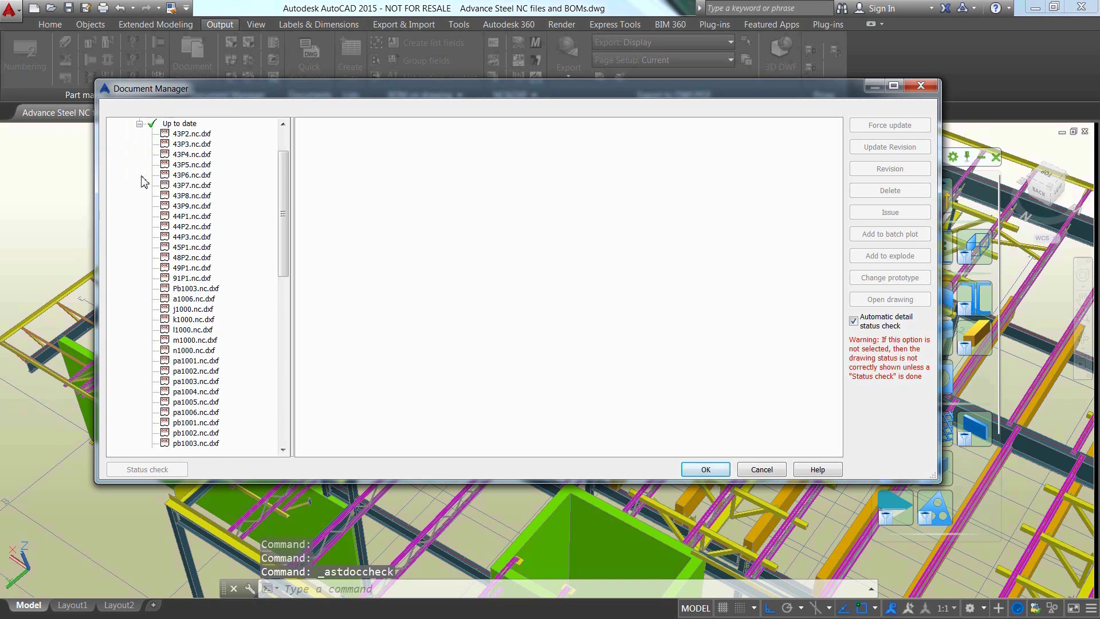
drag(282, 240, 232, 391)
click(219, 372)
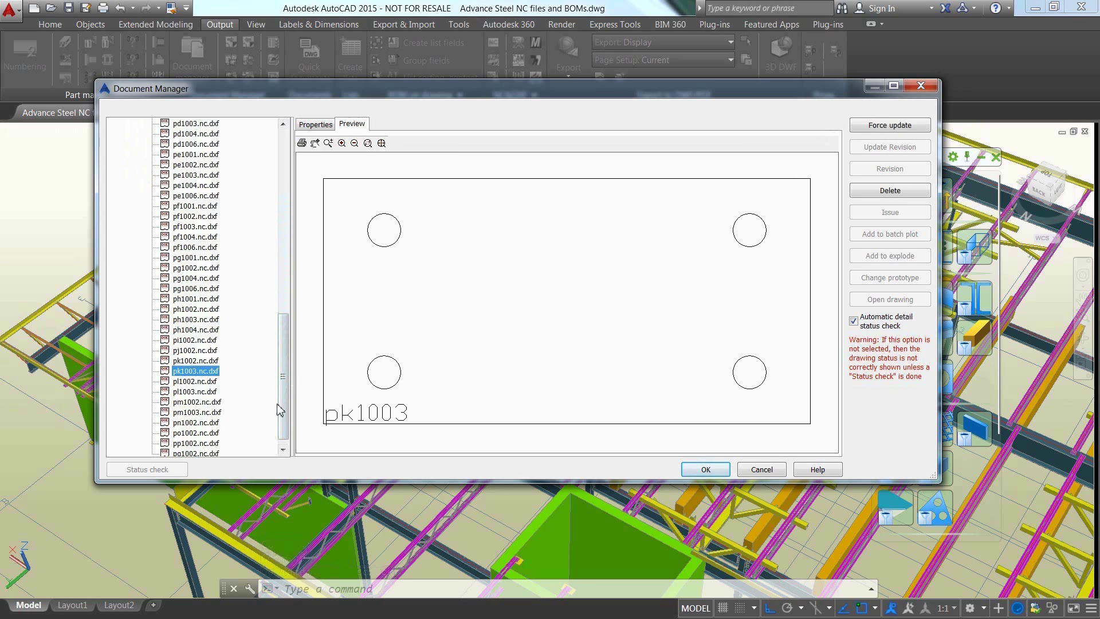
click(215, 402)
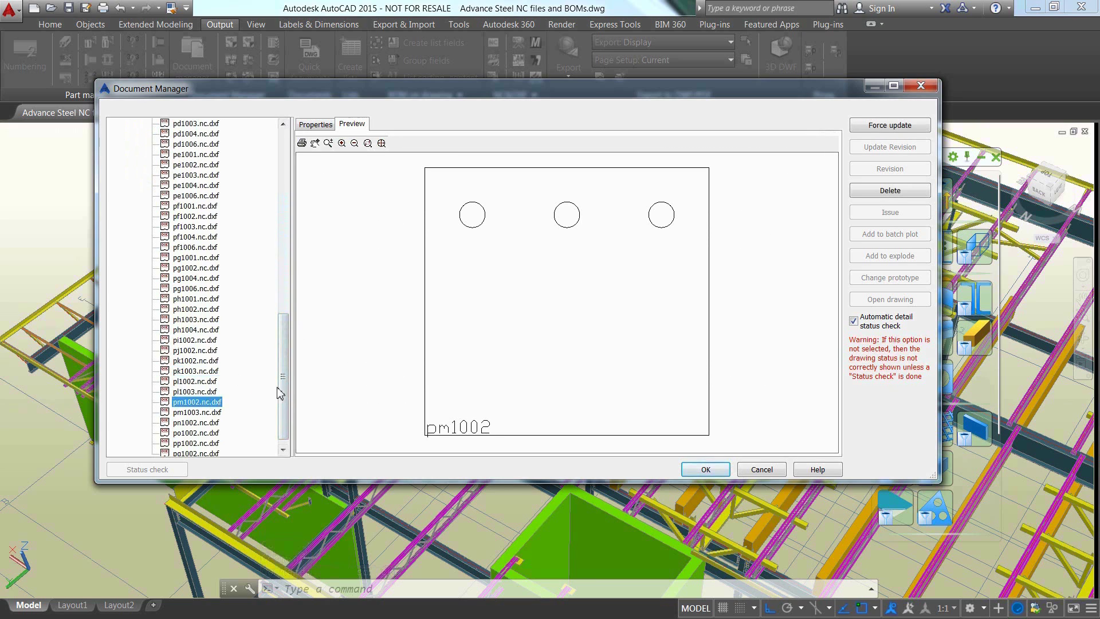
scroll(281, 393, down, 1)
click(213, 423)
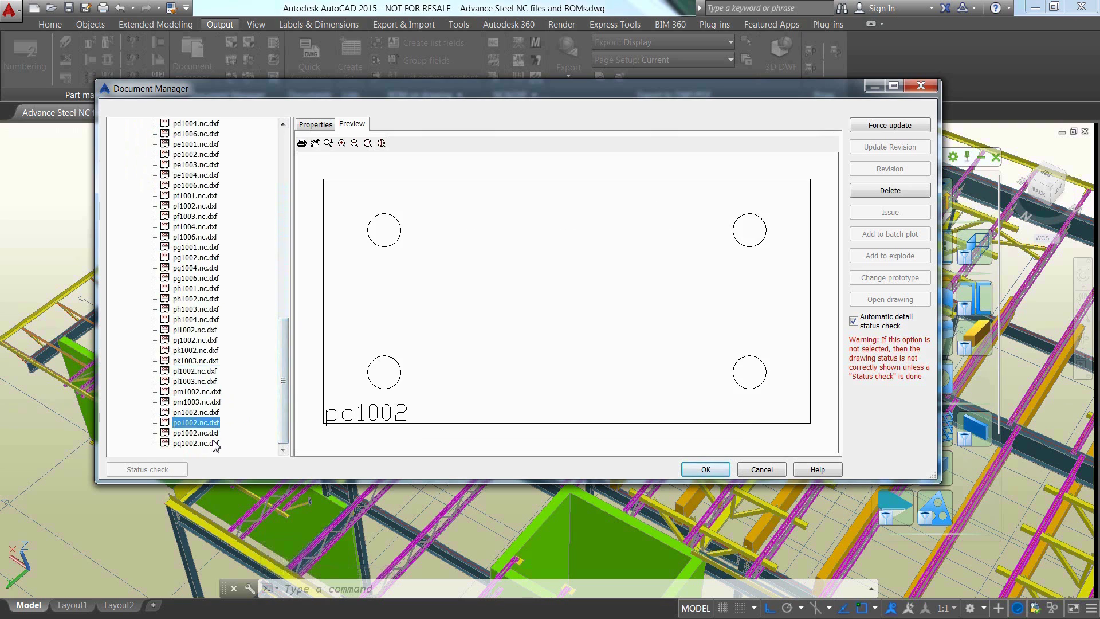
click(215, 445)
drag(283, 413, 283, 221)
Show the NC text of the up-to-date DStV-NC file 6B5.nc in the Preview tab
click(126, 154)
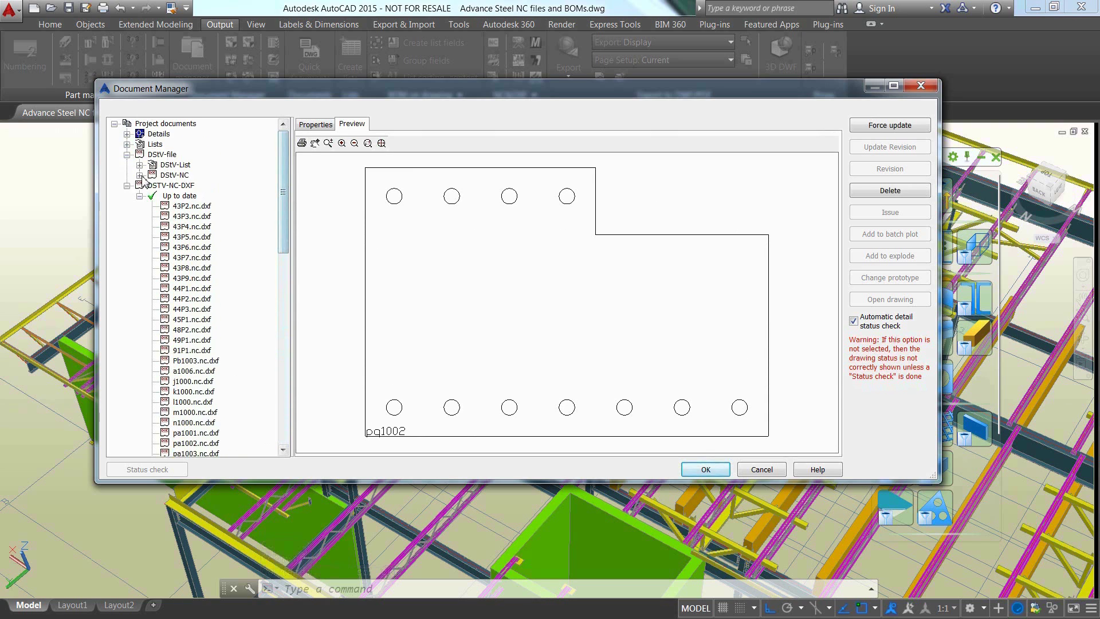
click(139, 175)
click(152, 185)
click(198, 226)
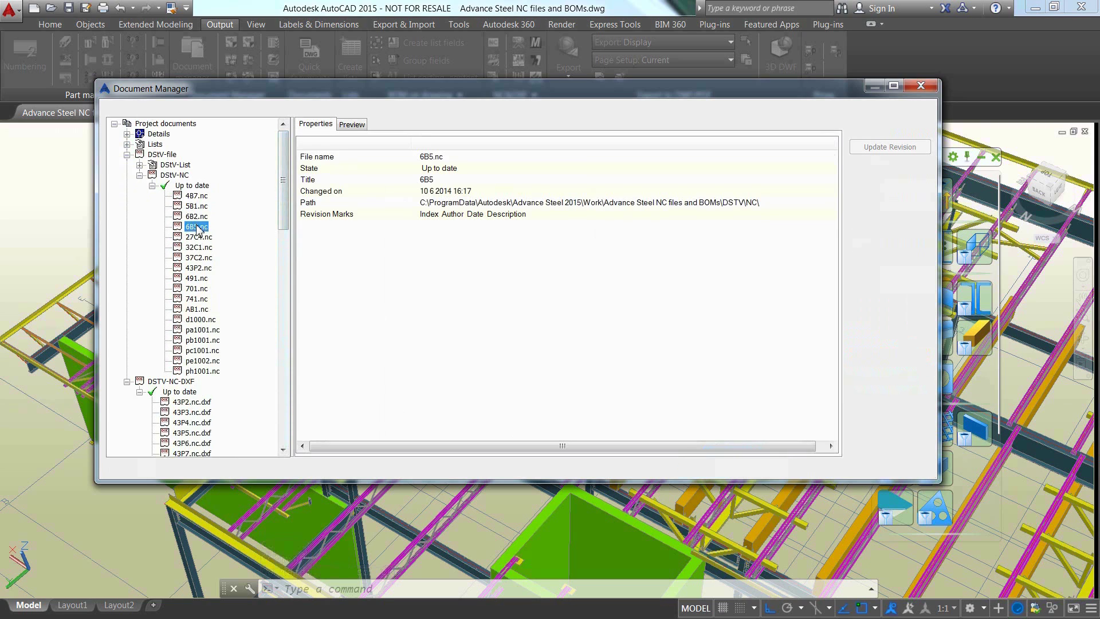
click(351, 125)
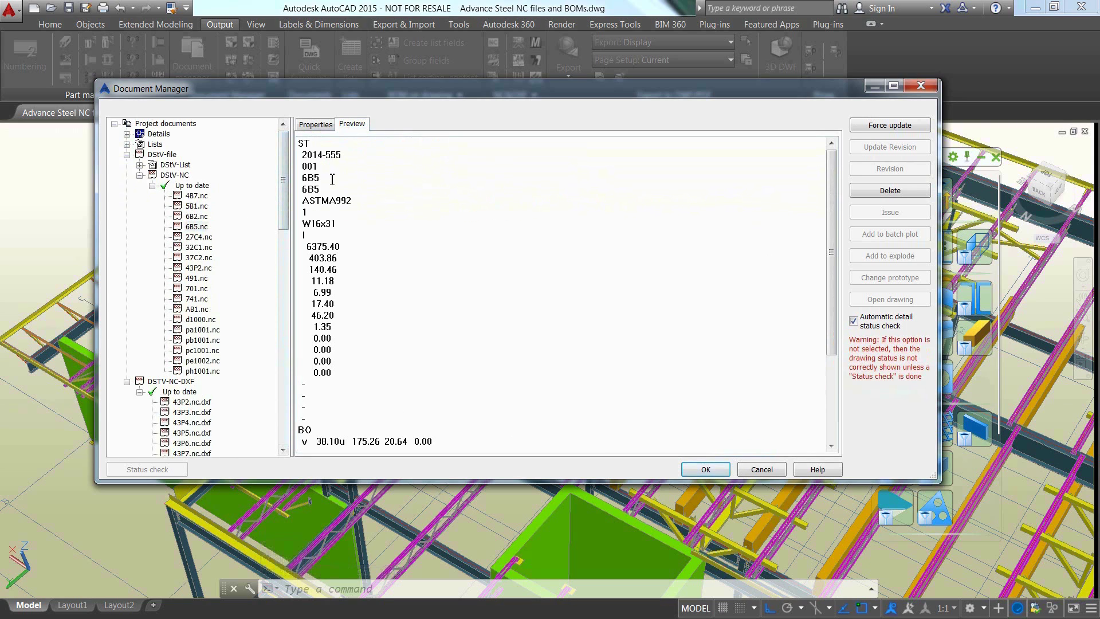
drag(831, 252, 849, 378)
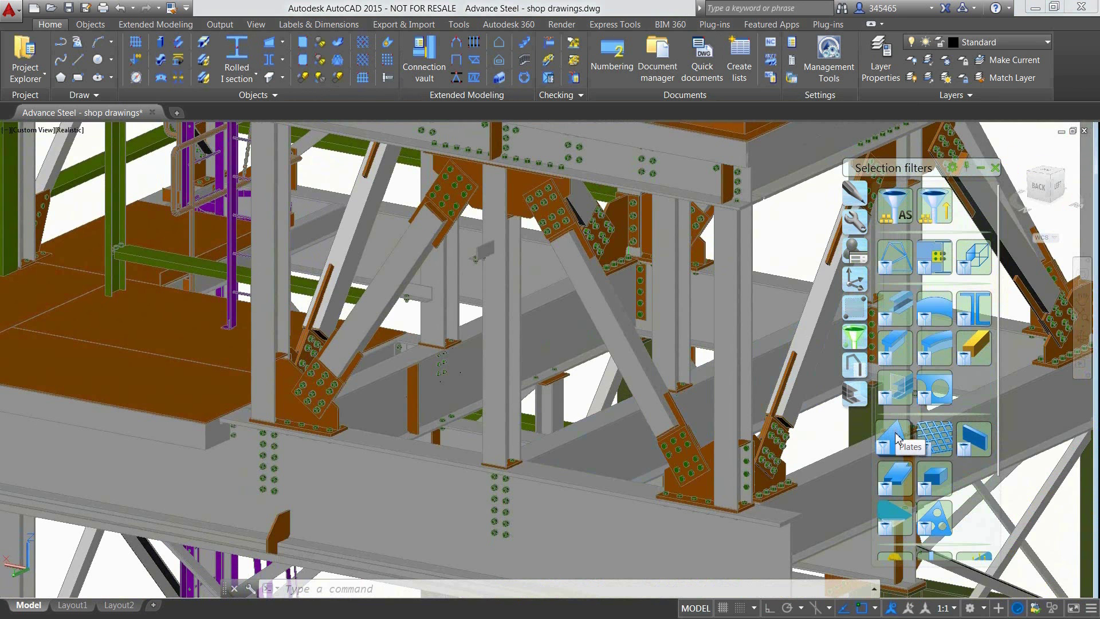
Select all plates and choose the Parts A1 - Multi - BOM quick document process
click(896, 438)
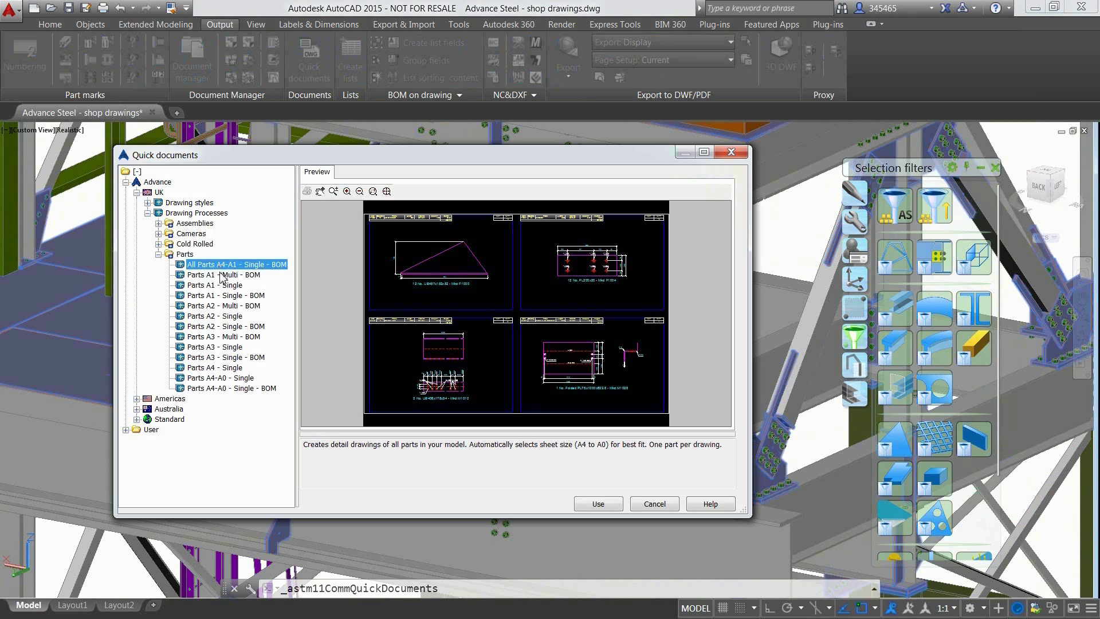
click(222, 275)
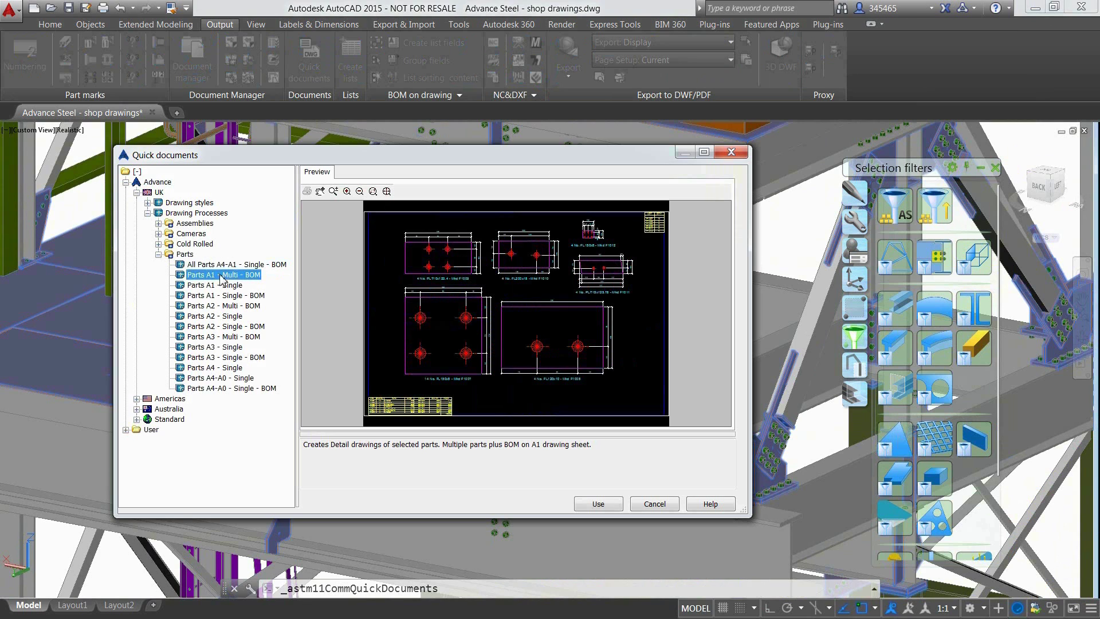
click(223, 379)
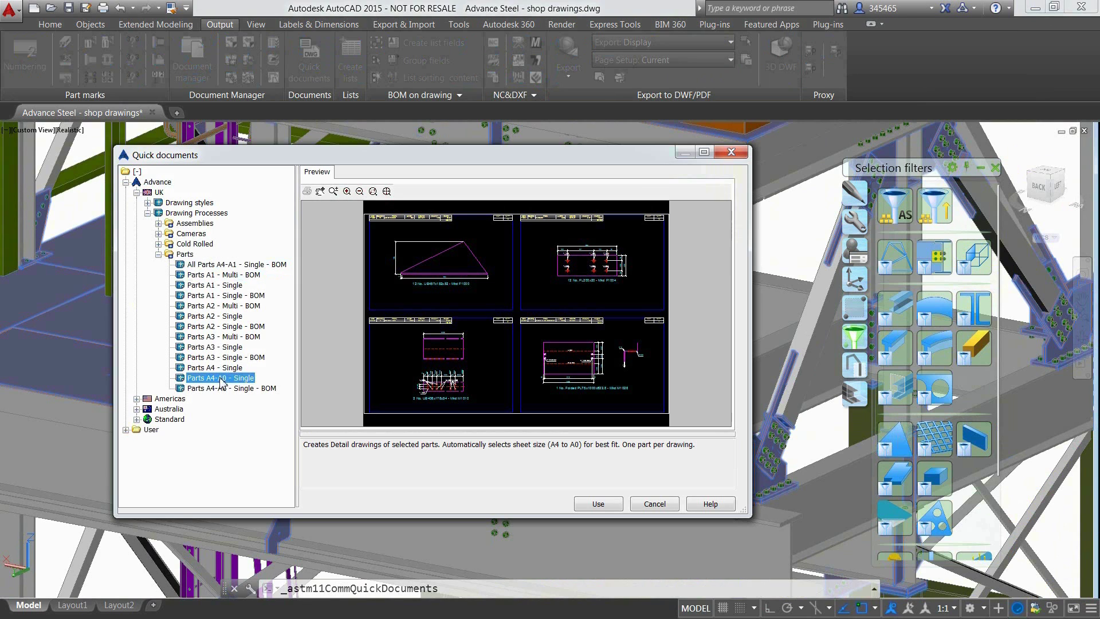
click(245, 276)
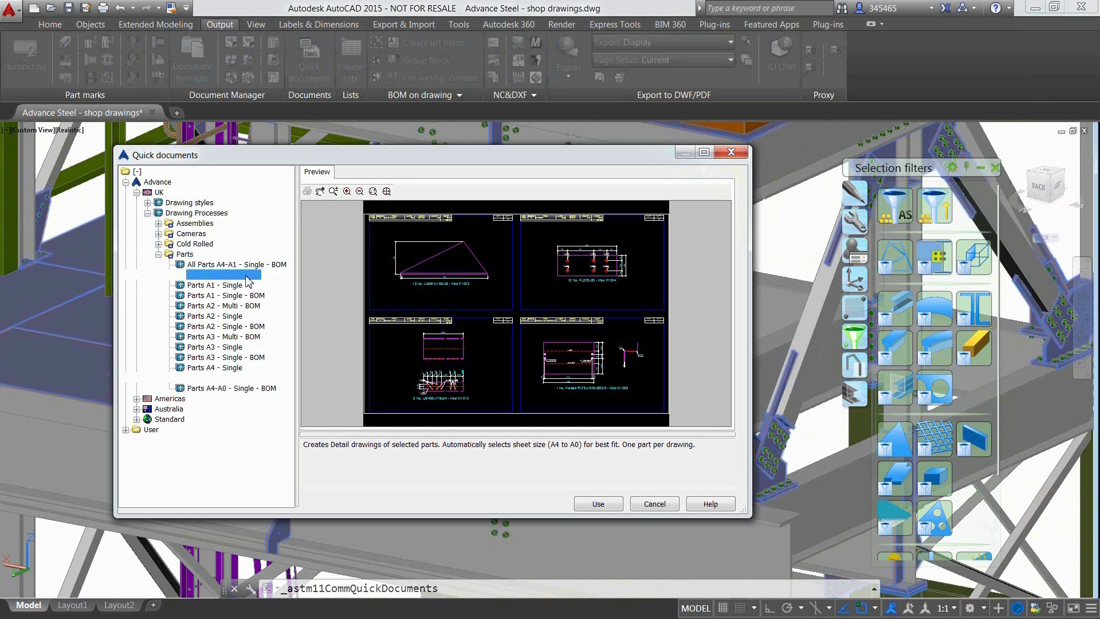
Create the plate drawings and zoom into sheet 001's P305 detail and material list
click(598, 504)
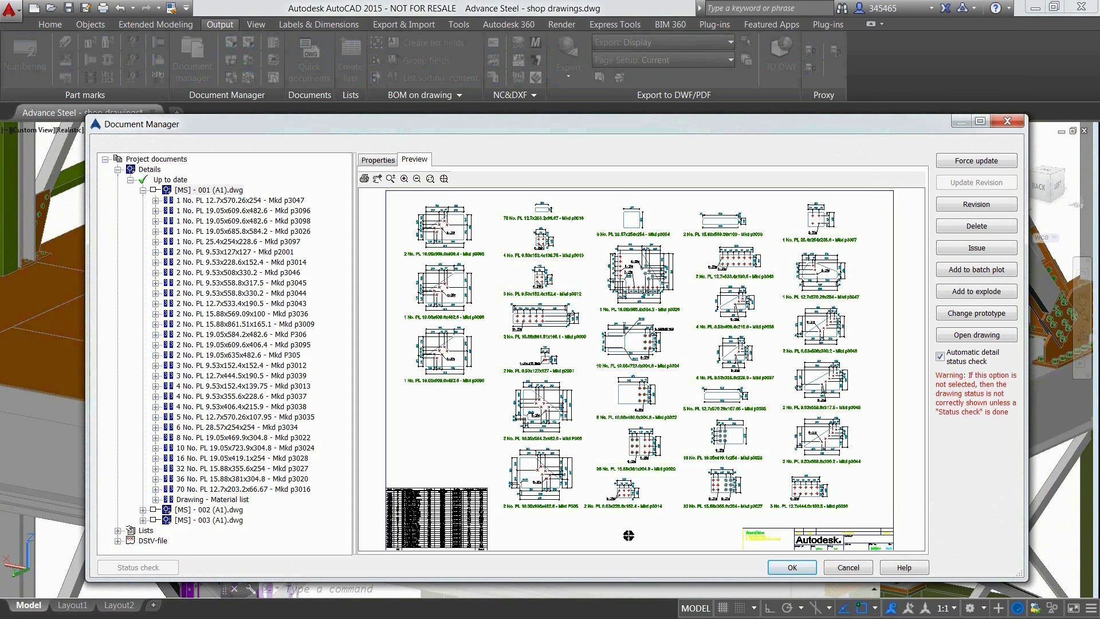
scroll(834, 395, up, 3)
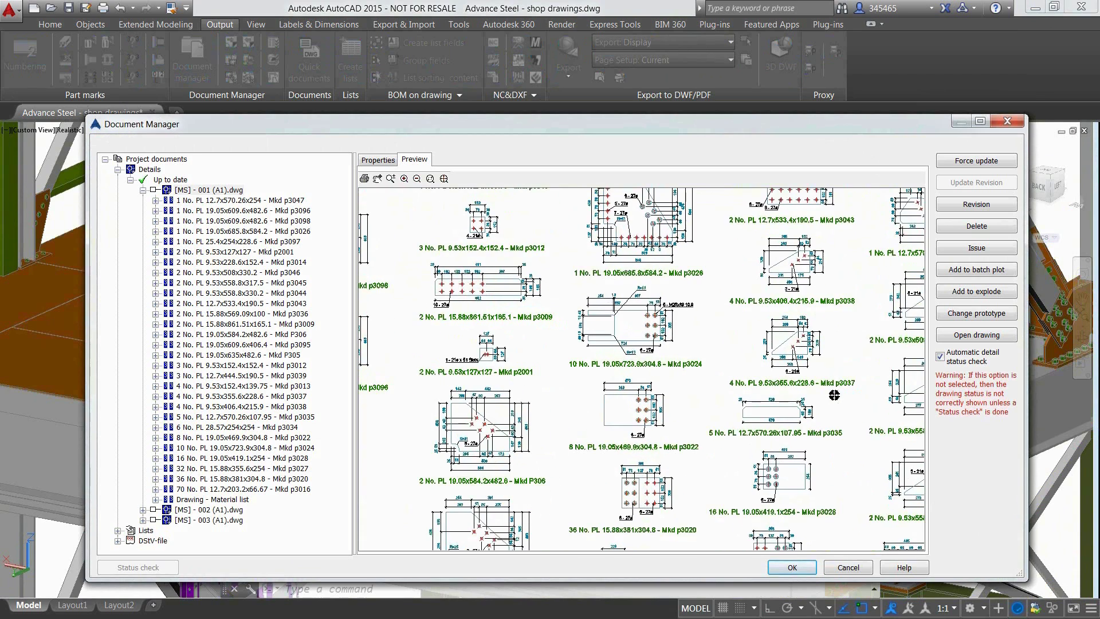
mouse_move(838, 394)
middle_down()
mouse_move(728, 390)
mouse_move(762, 299)
mouse_move(714, 347)
middle_up()
scroll(610, 378, up, 3)
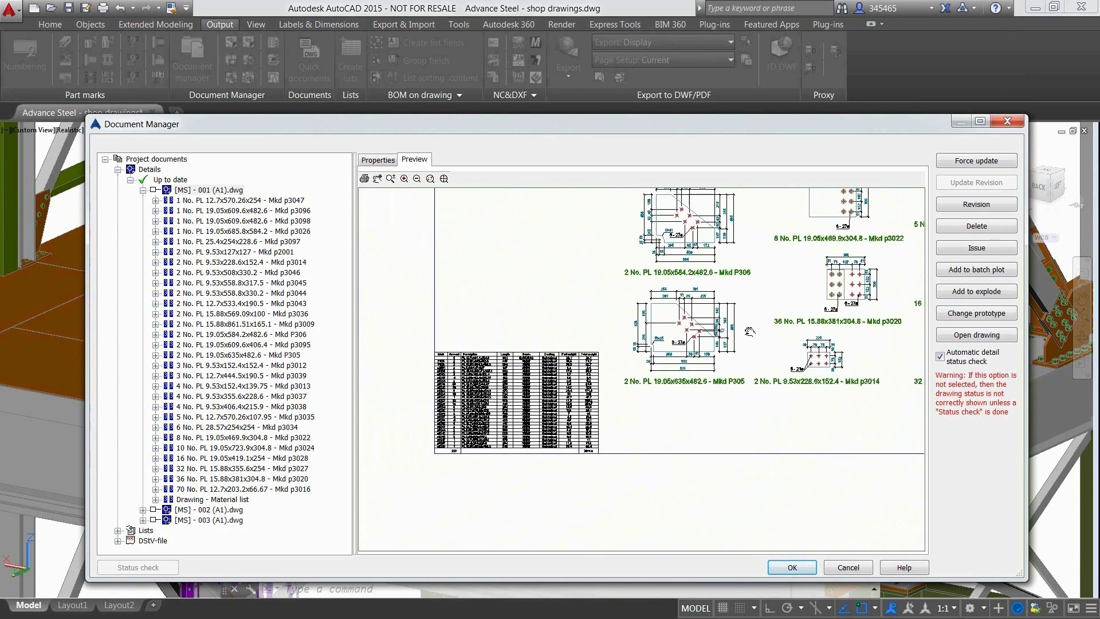
scroll(615, 369, up, 3)
middle_drag(616, 373, 689, 393)
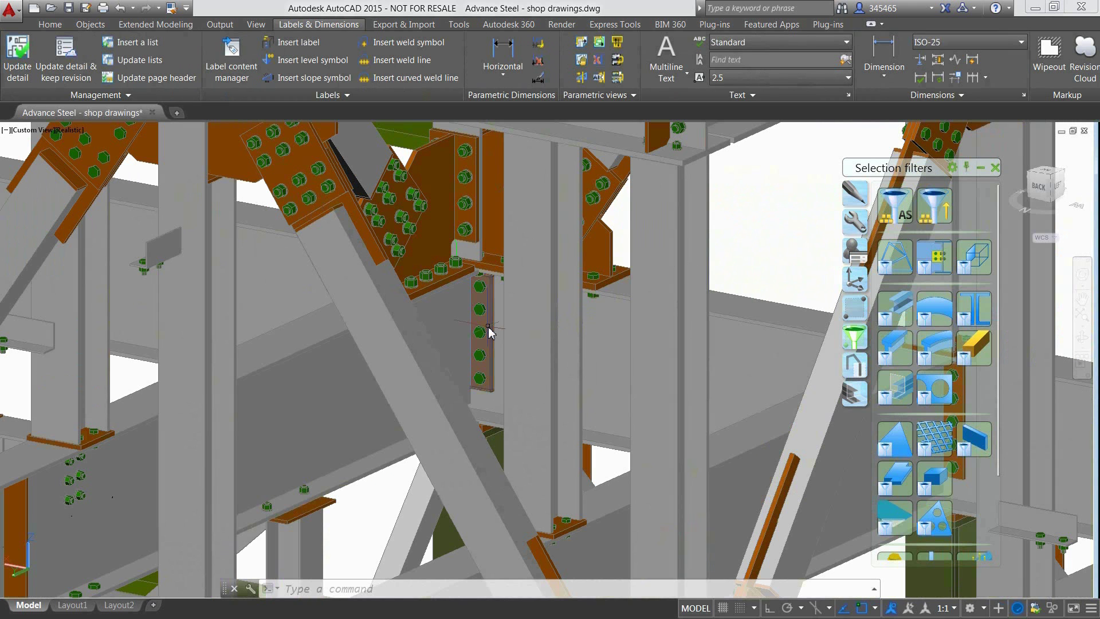
Set the end plate joint's horizontal bolt centre distance to 144 and Group 1 vertical lines to 3
click(491, 333)
right_click(494, 331)
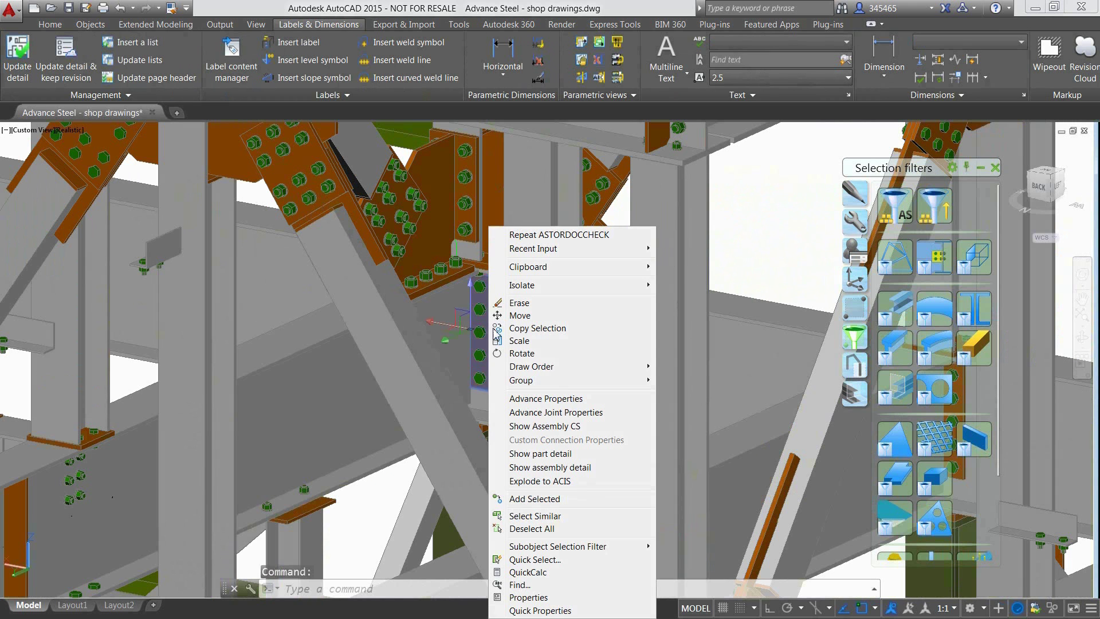
click(564, 414)
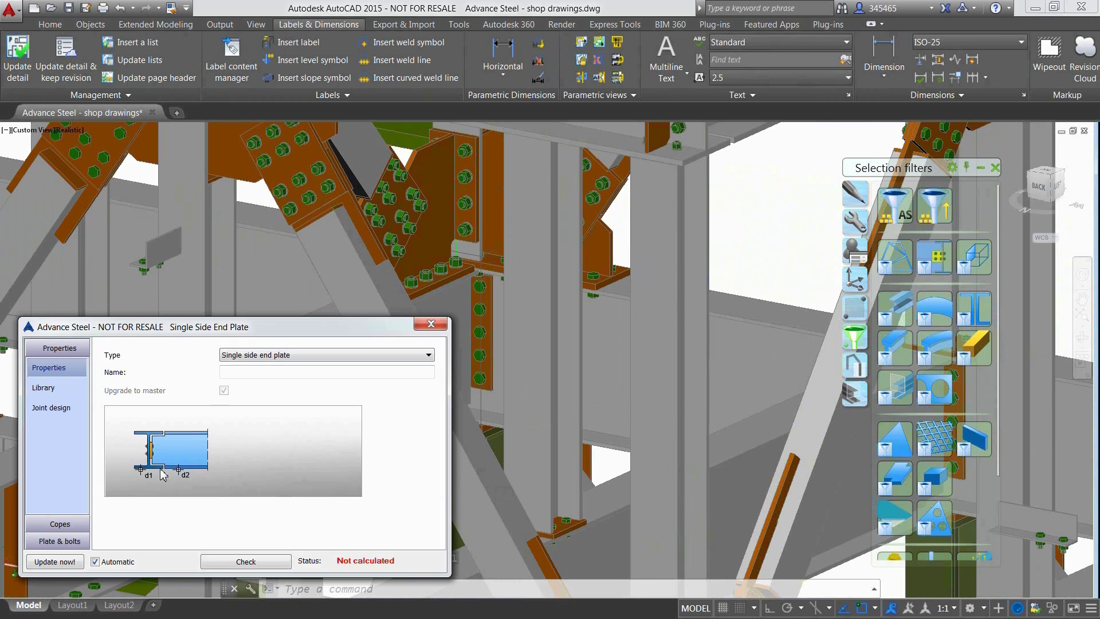
click(57, 543)
click(66, 447)
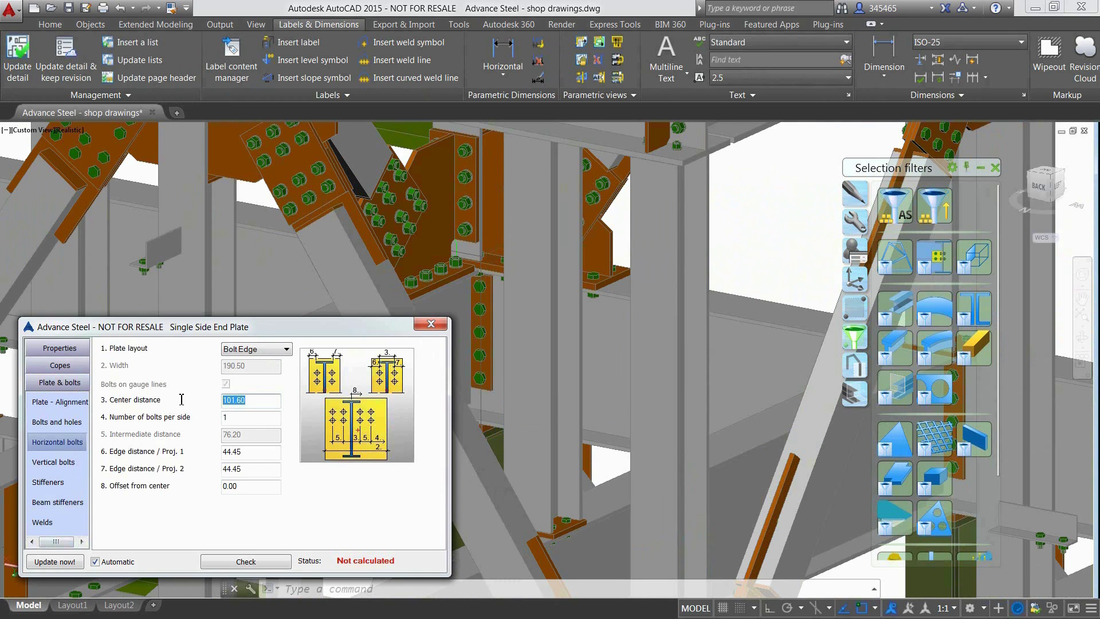
key(Return)
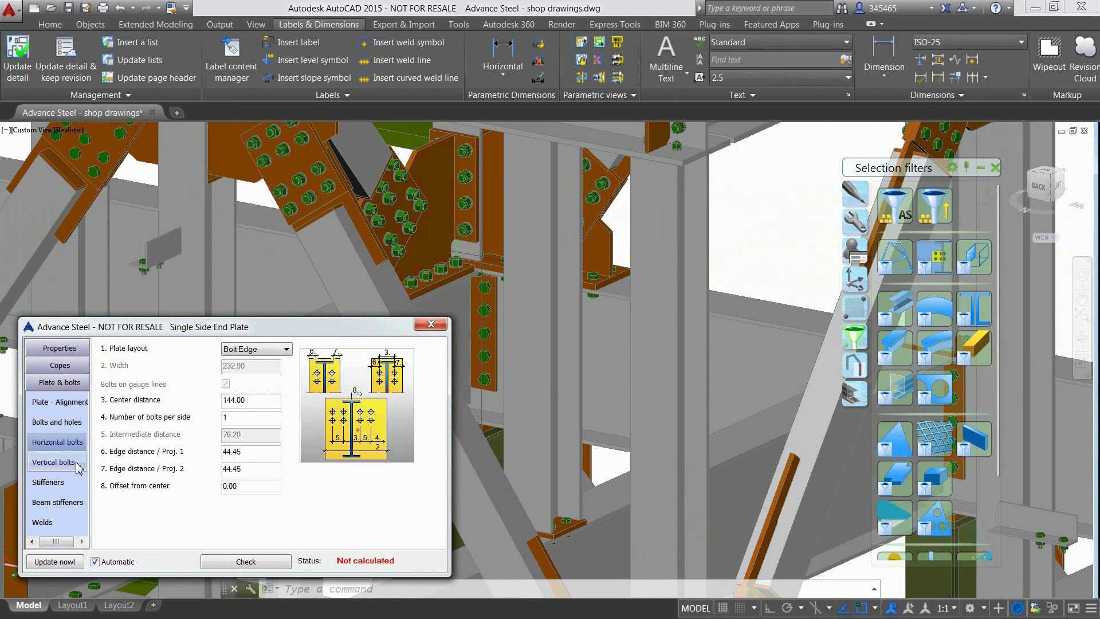
click(54, 461)
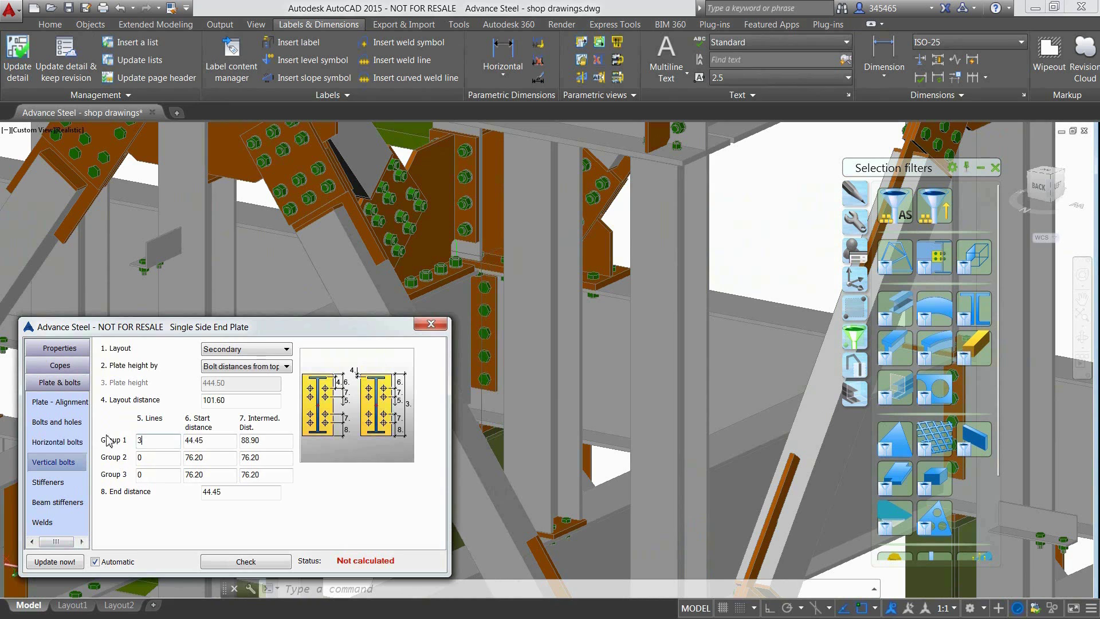
text(3)
key(Return)
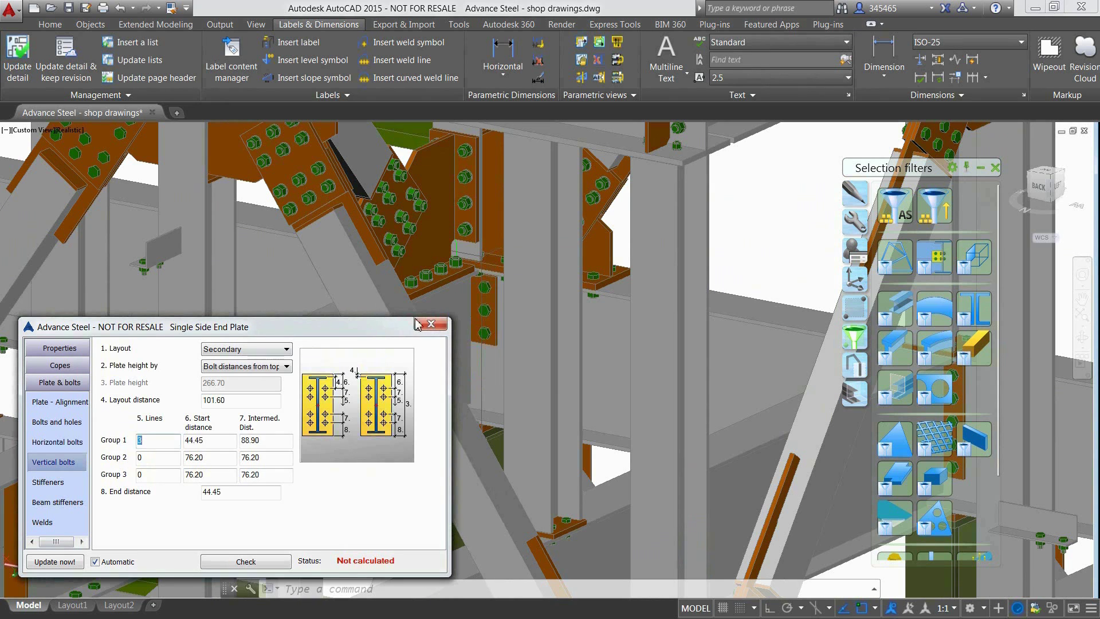
click(424, 324)
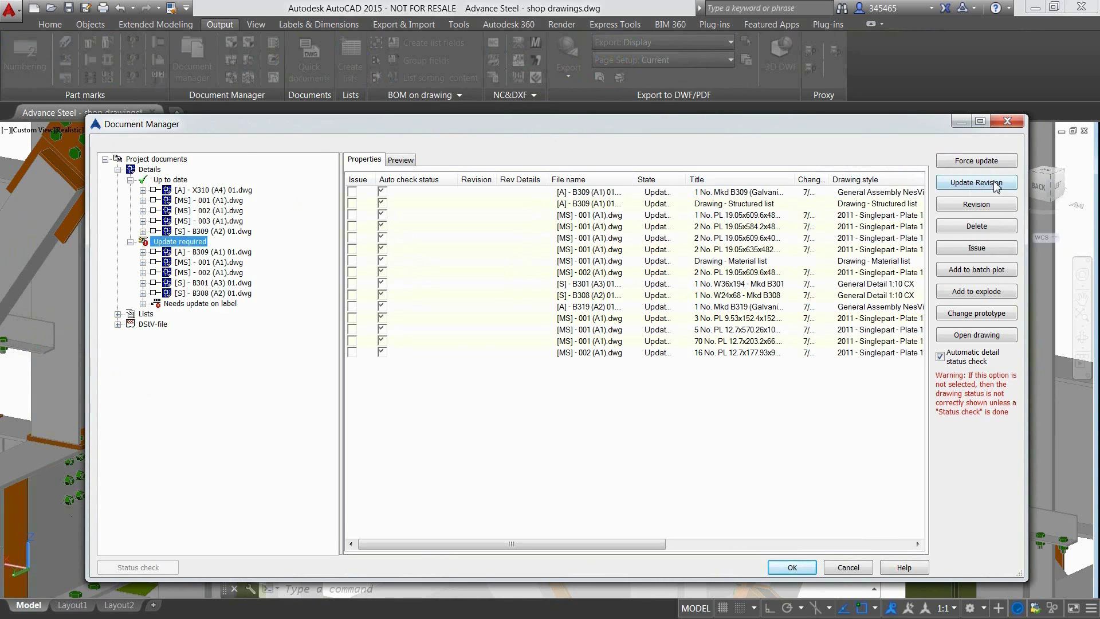
Mark the outdated drawings as revision A 'Changed bolt distance', then select the B308 drawing
click(997, 183)
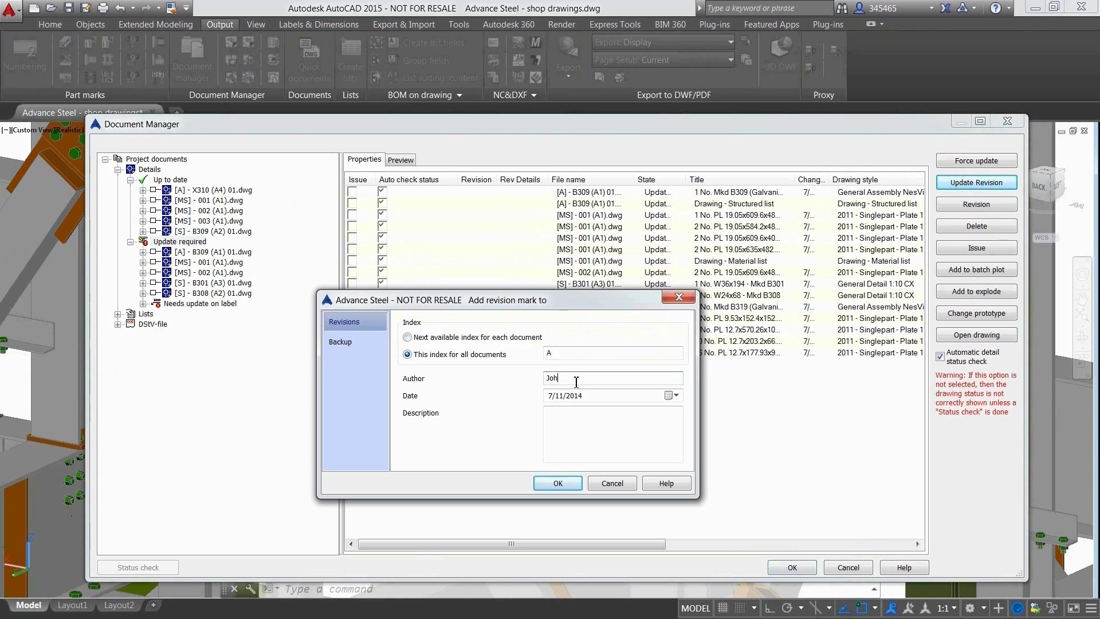
click(582, 414)
text(Changed bol)
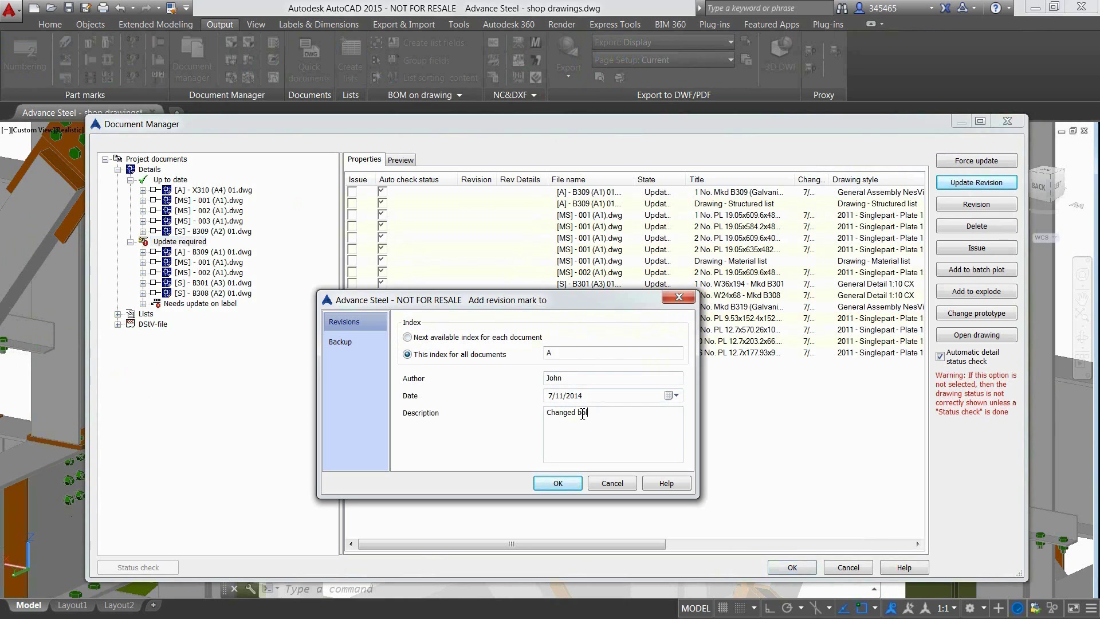
text(t distance)
click(557, 483)
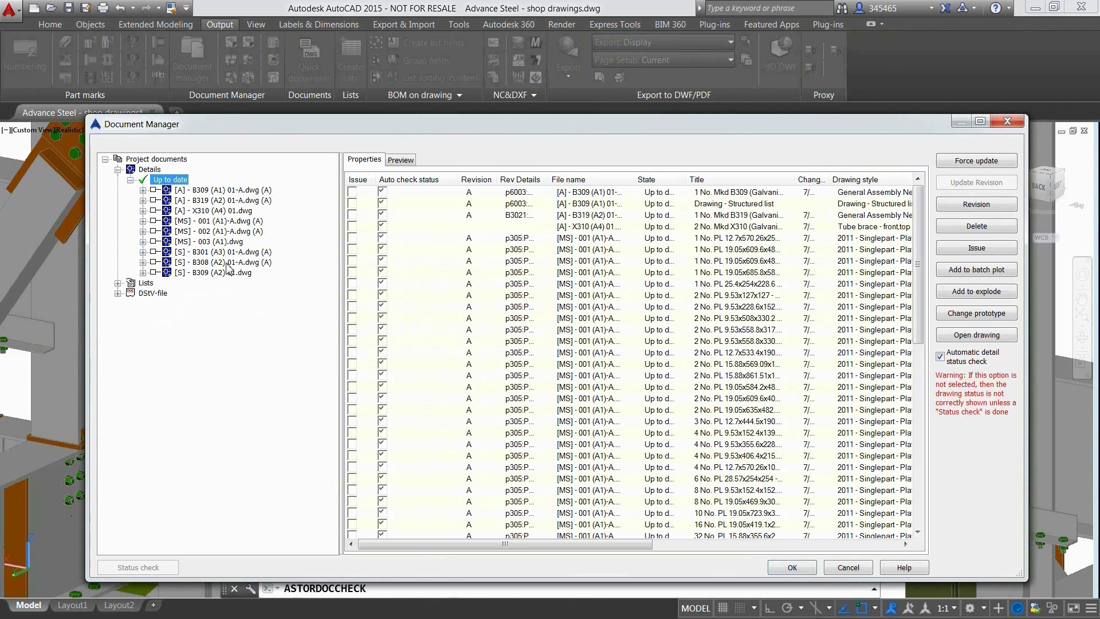
click(218, 263)
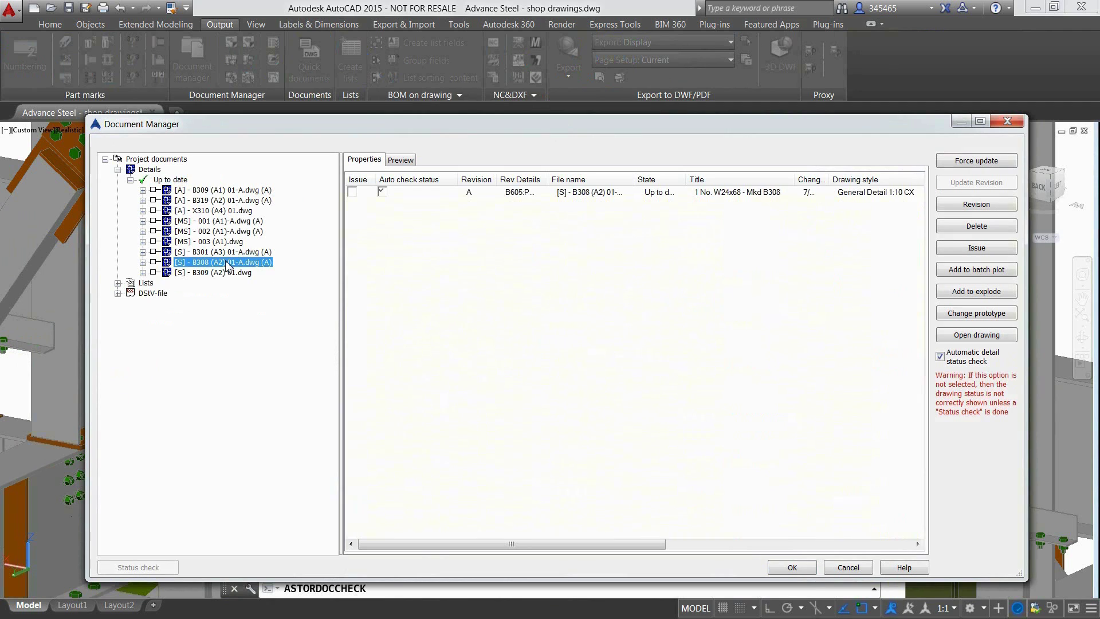
Open B308 (A2) 01-A and zoom to its revision clouds and revision A table
click(967, 336)
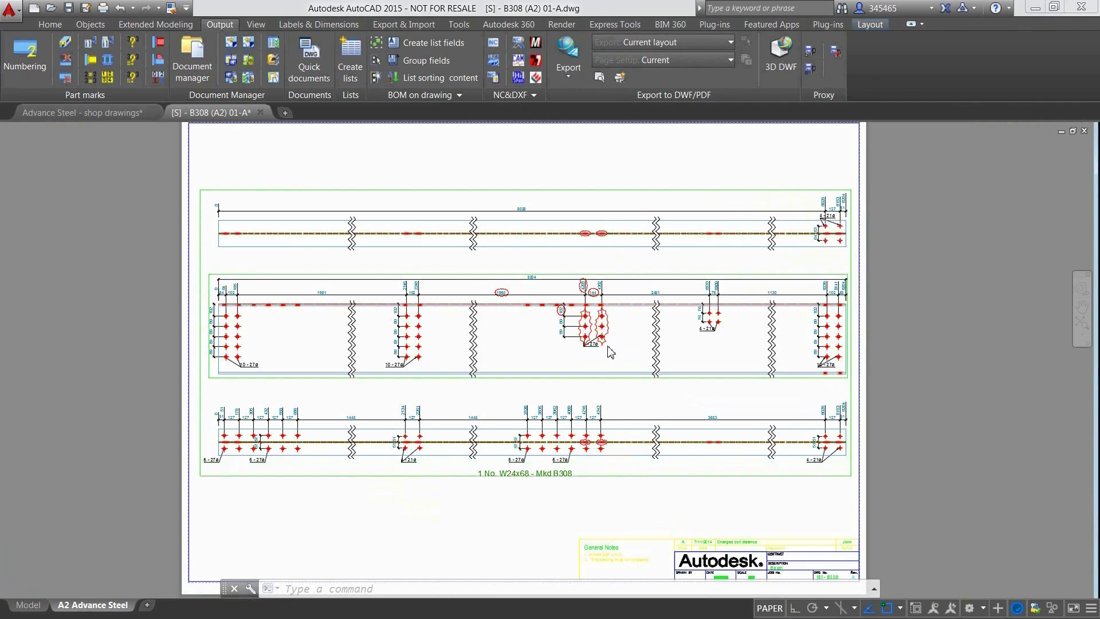
scroll(611, 351, up, 6)
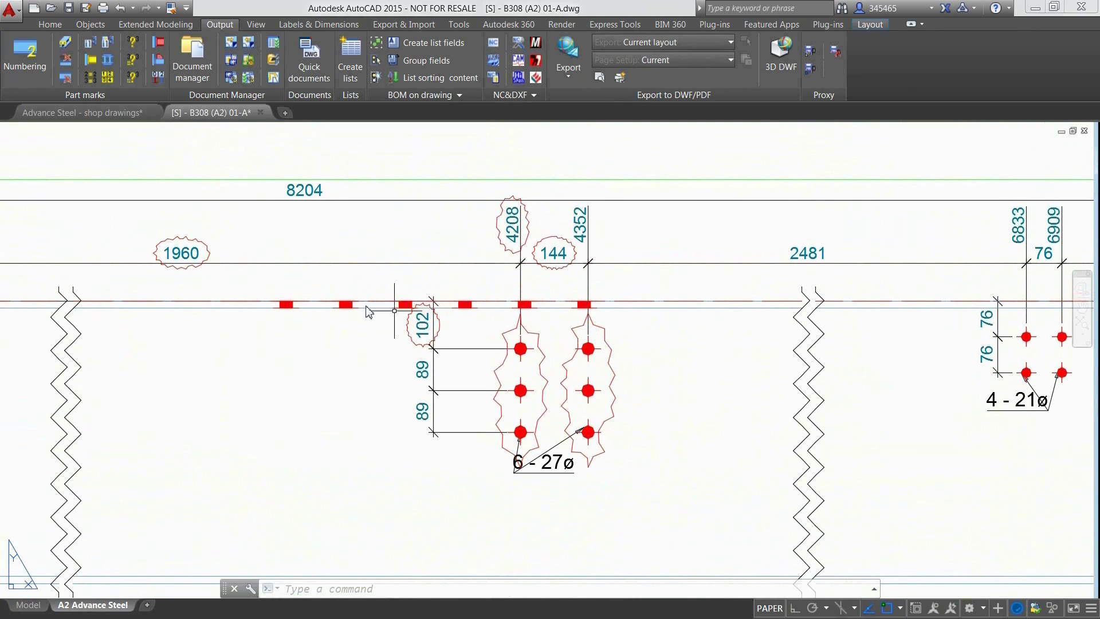
scroll(584, 381, down, 6)
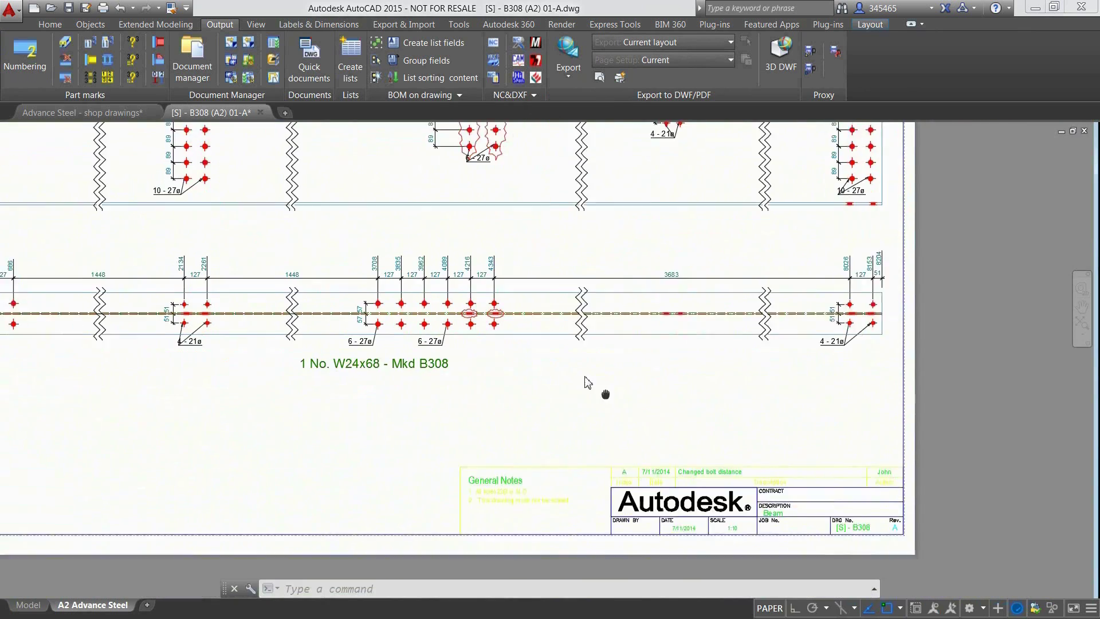
mouse_move(605, 394)
middle_down()
mouse_move(492, 314)
mouse_move(433, 305)
middle_up()
scroll(486, 332, up, 2)
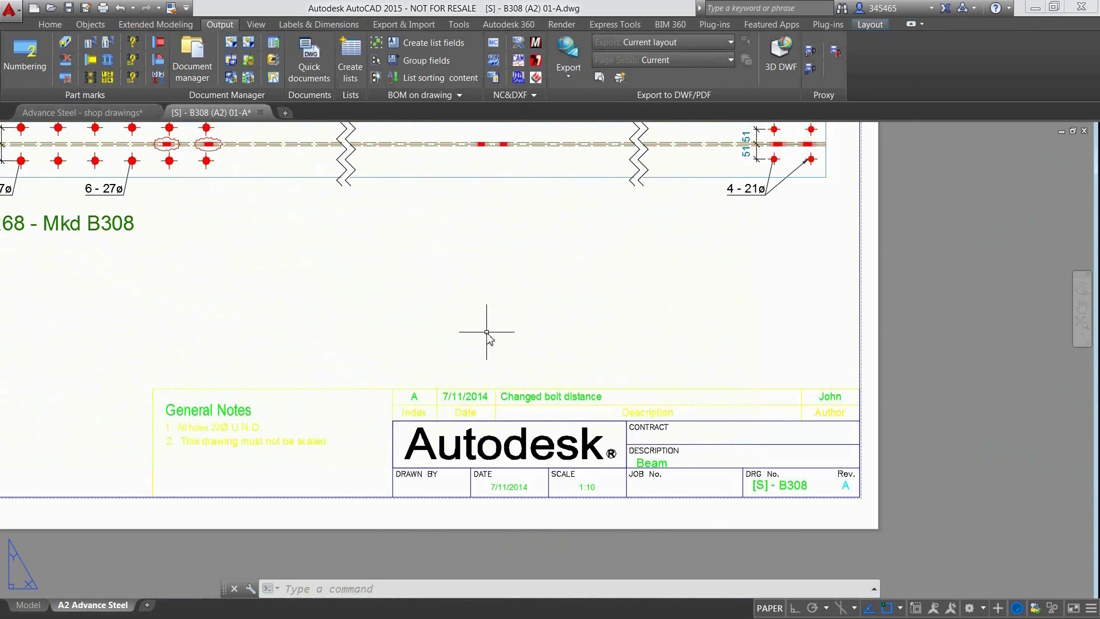
scroll(486, 331, up, 2)
middle_drag(589, 337, 491, 265)
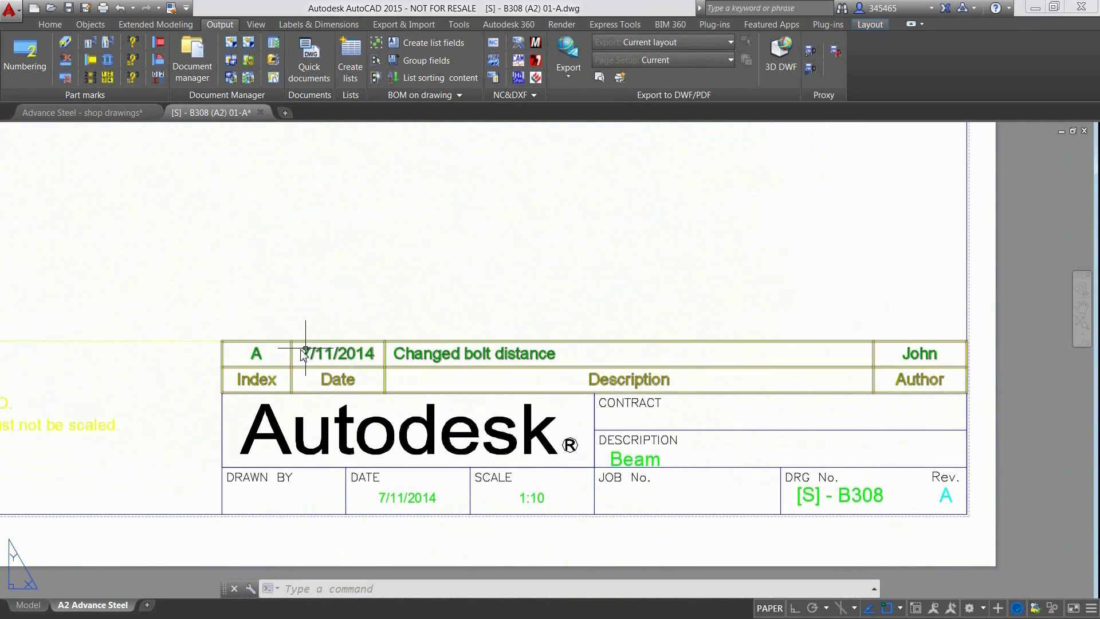